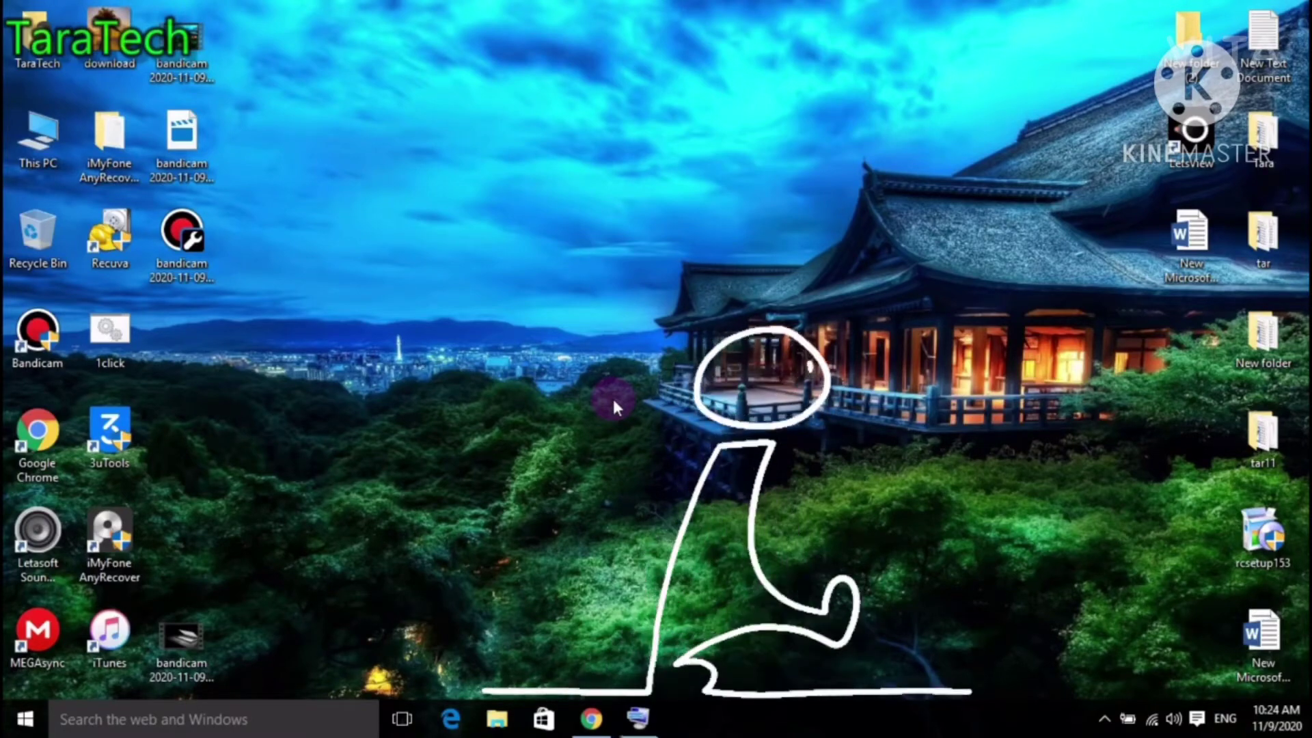
# Step: Search Windows for "run", open the Run dialog from the results and close it again
pyautogui.click(256, 722)
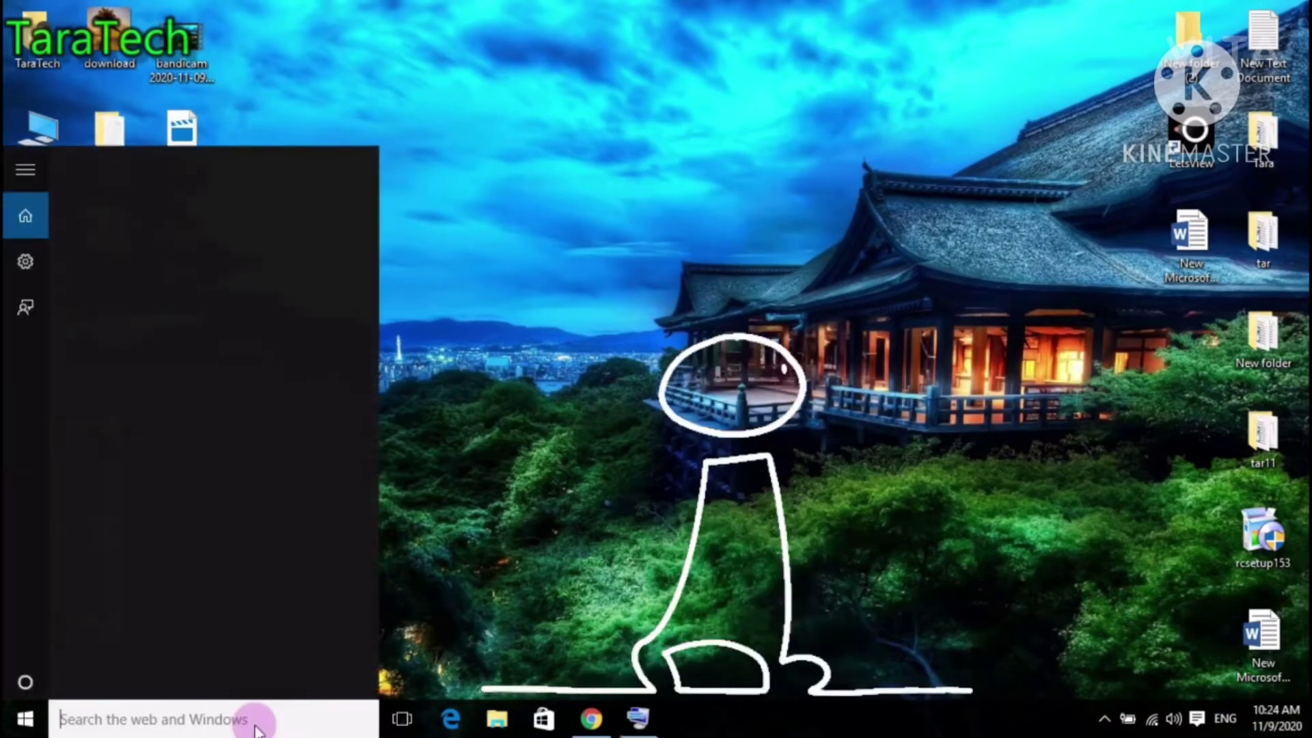
pyautogui.write('run')
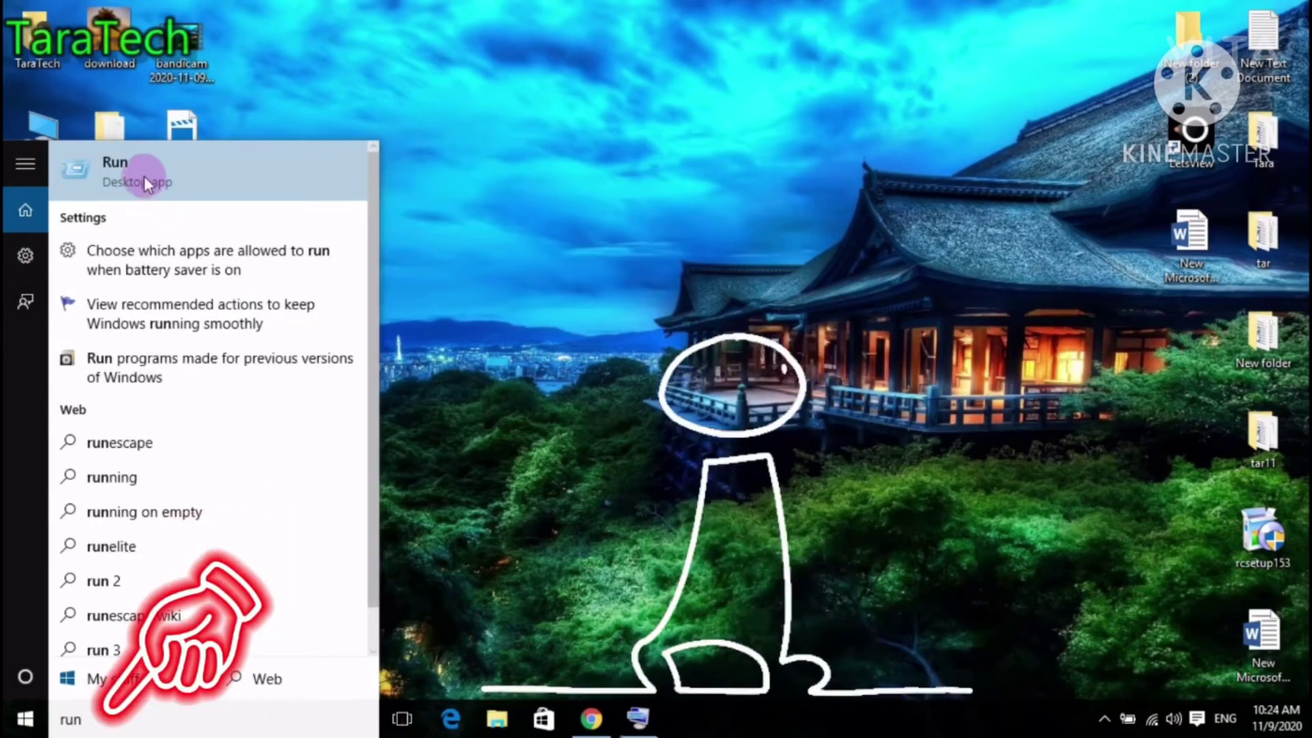
pyautogui.click(113, 167)
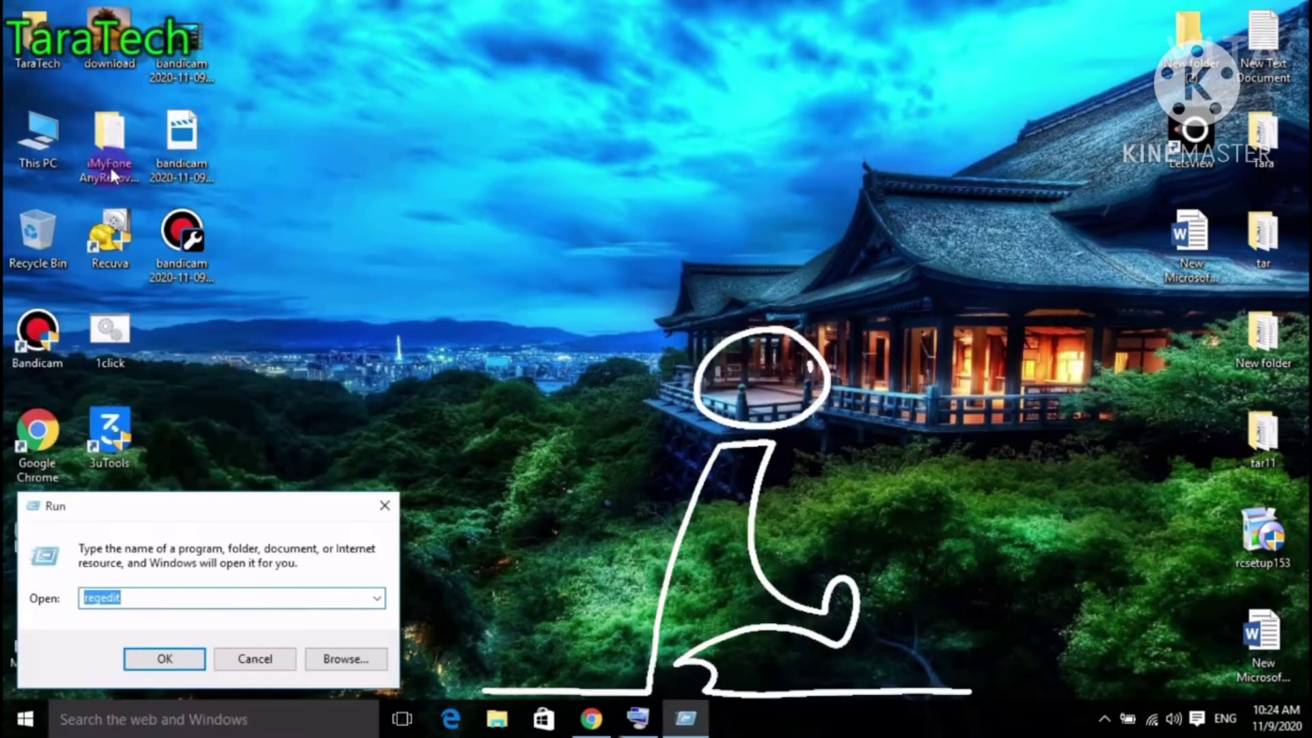
pyautogui.moveTo(330, 502); pyautogui.dragTo(838, 232)
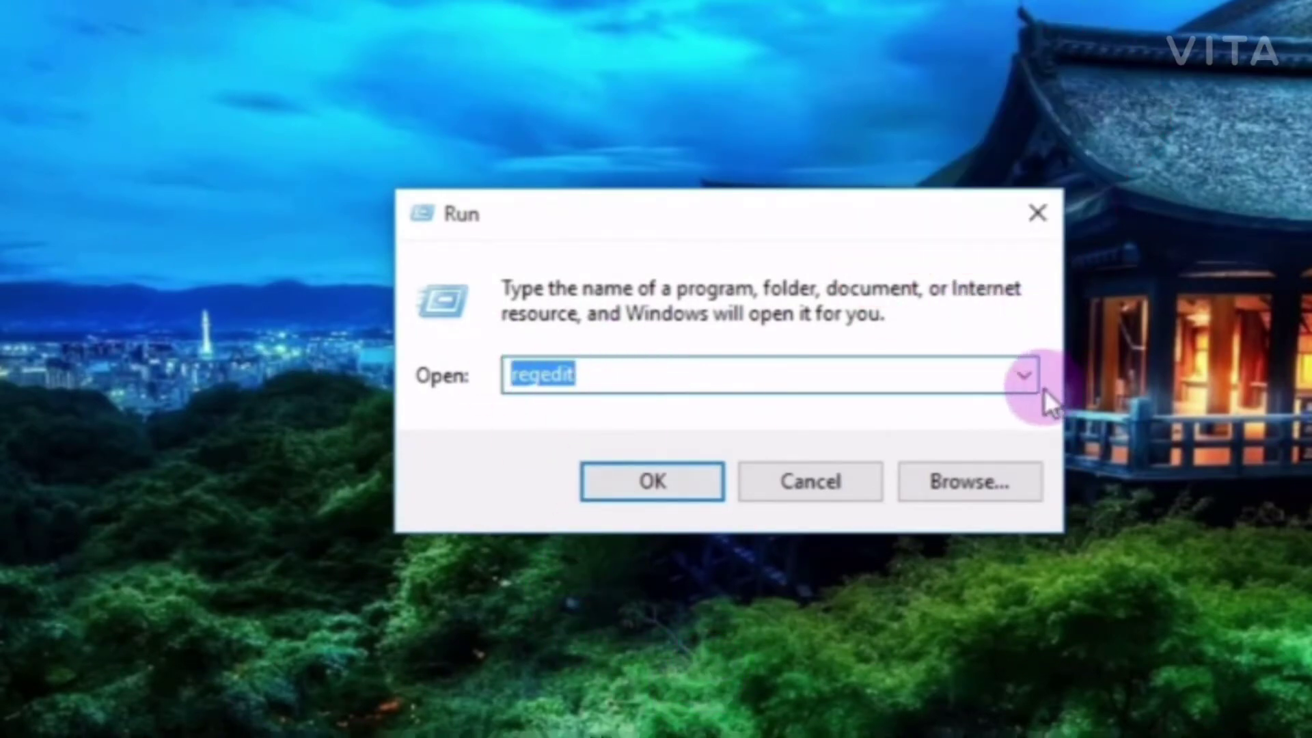
pyautogui.click(1037, 217)
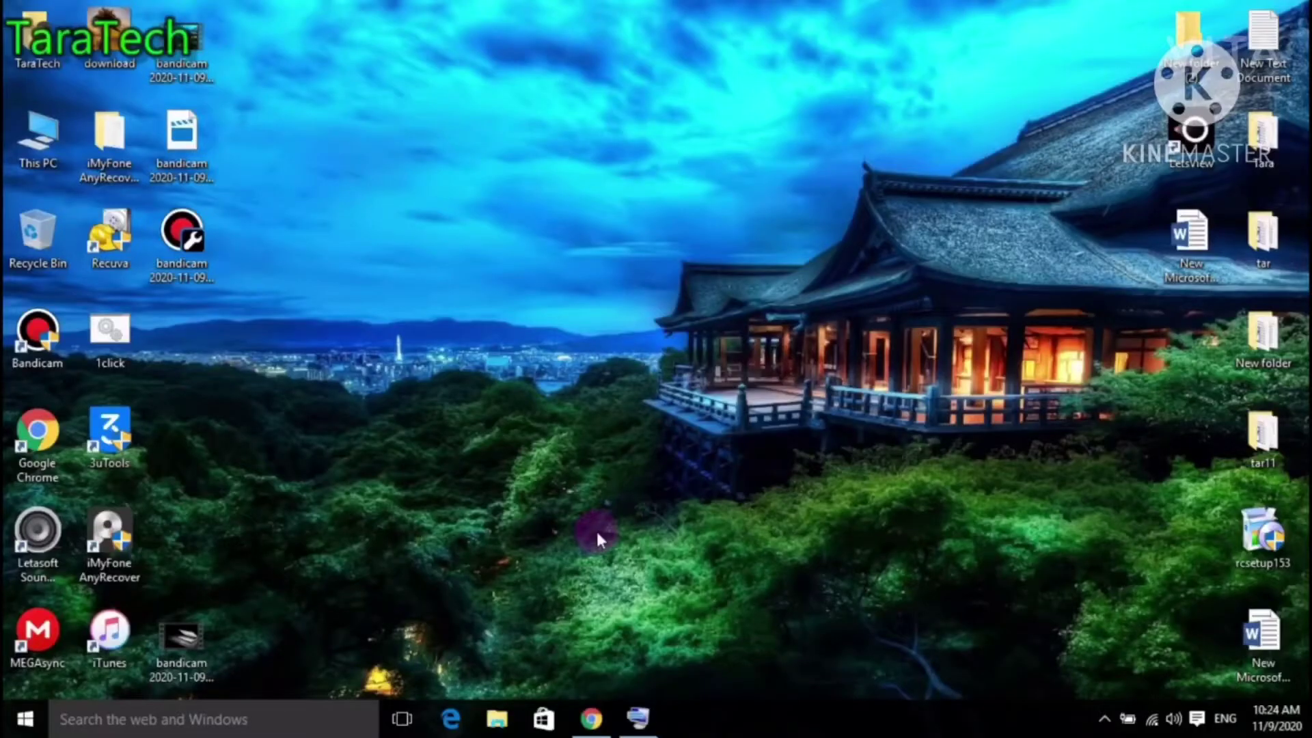
# Step: Open the Run dialog with the on-screen keyboard, hide the keyboard and move the dialog to the middle of the desktop
pyautogui.click(639, 725)
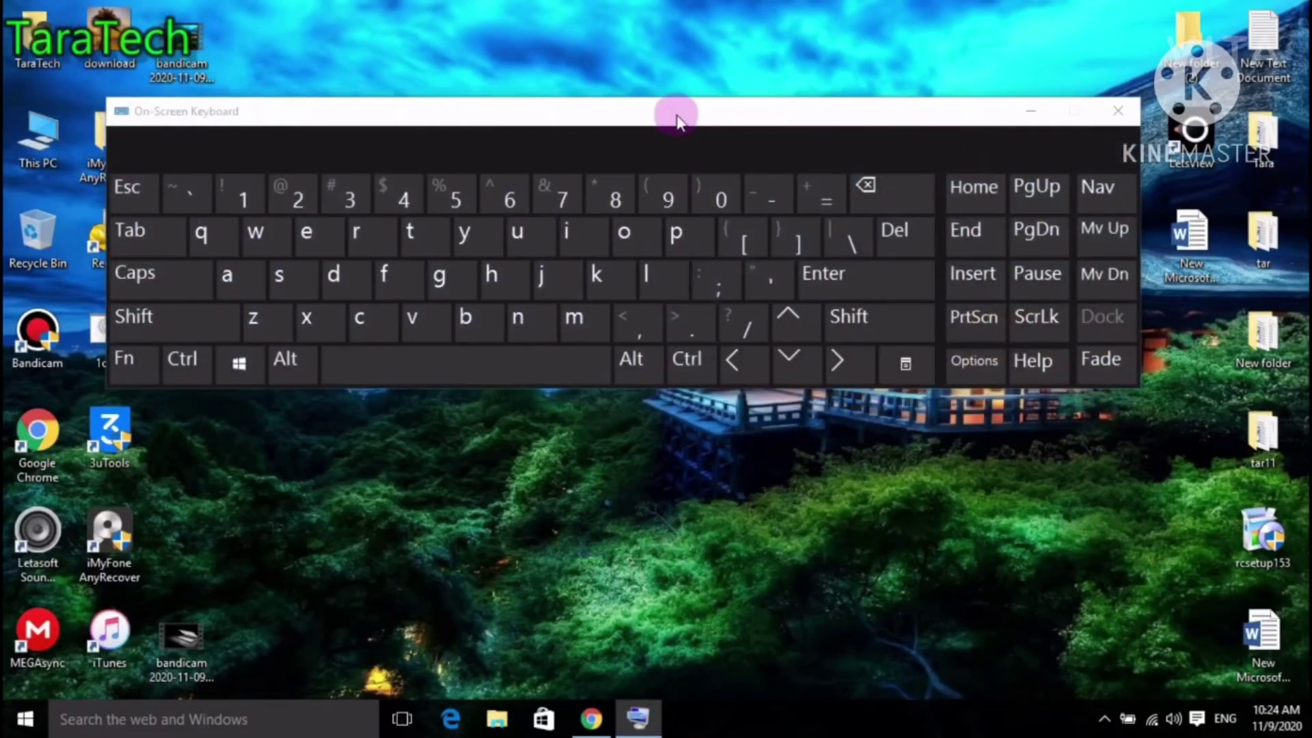
pyautogui.moveTo(673, 112); pyautogui.dragTo(771, 229)
pyautogui.click(337, 473)
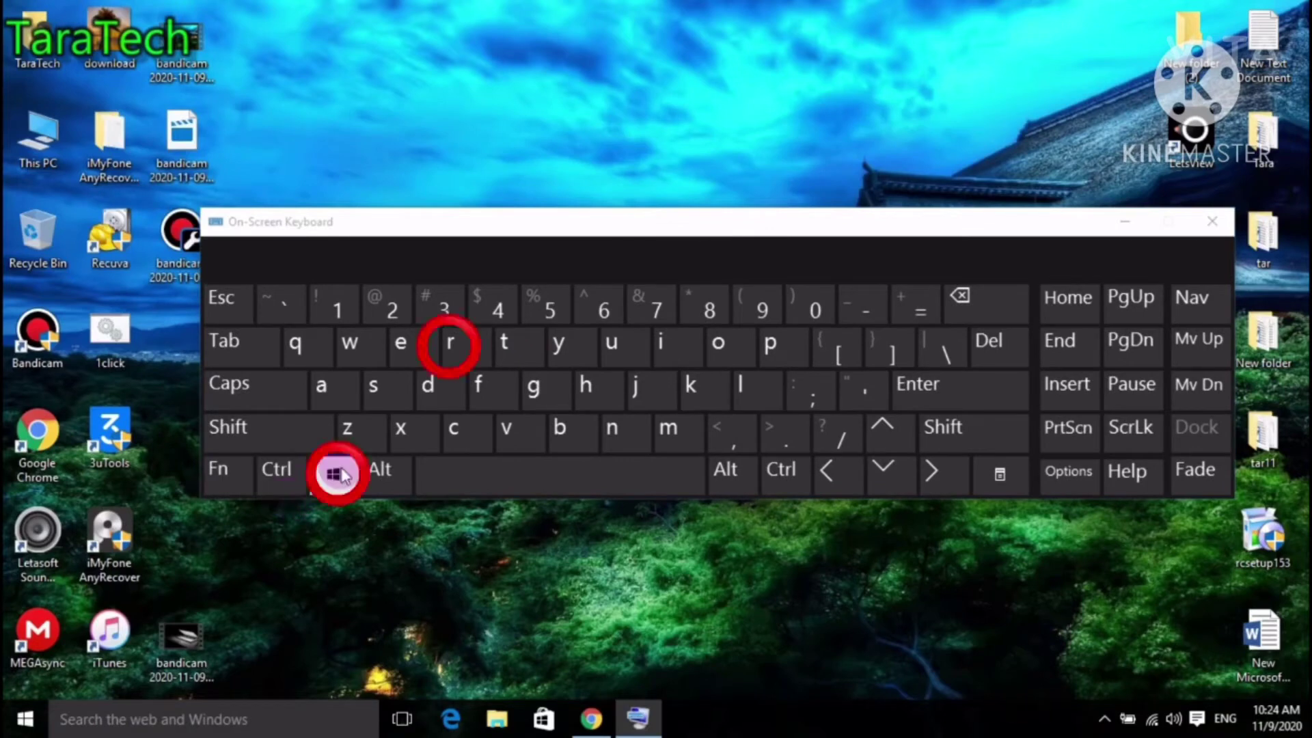
pyautogui.click(450, 343)
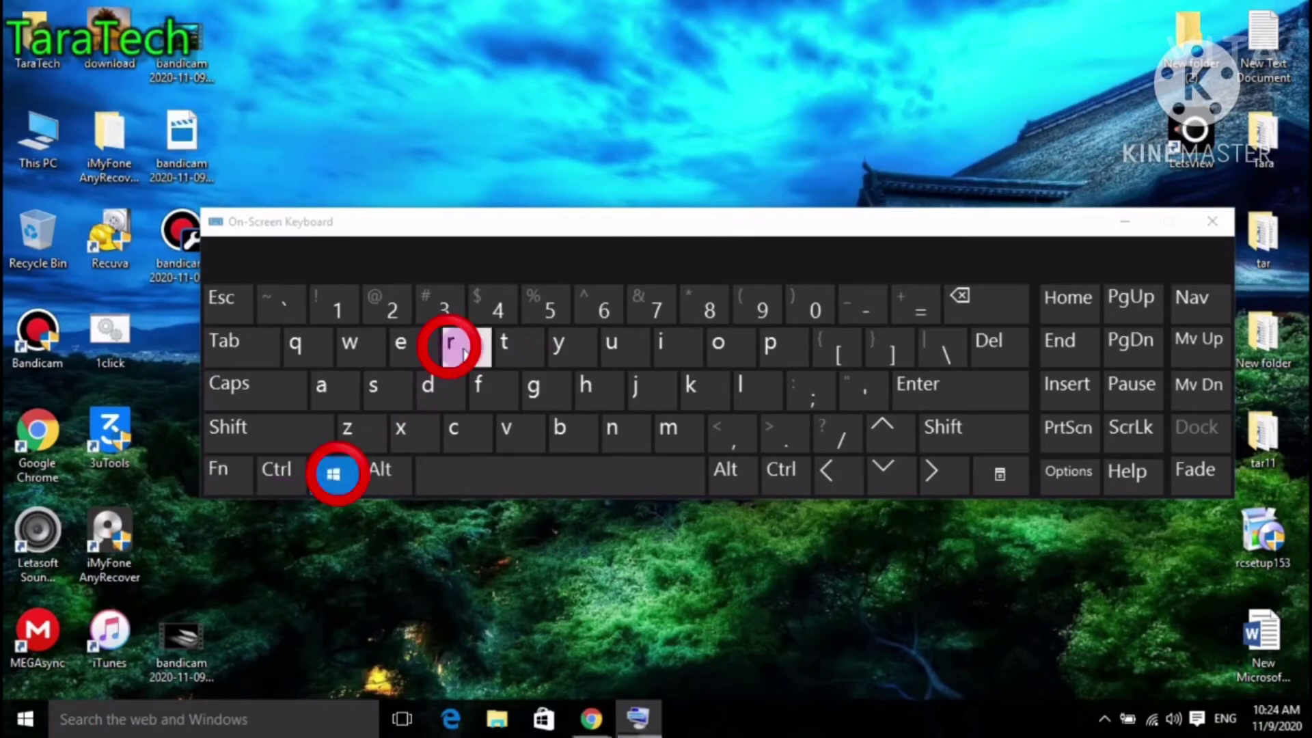
pyautogui.click(1123, 223)
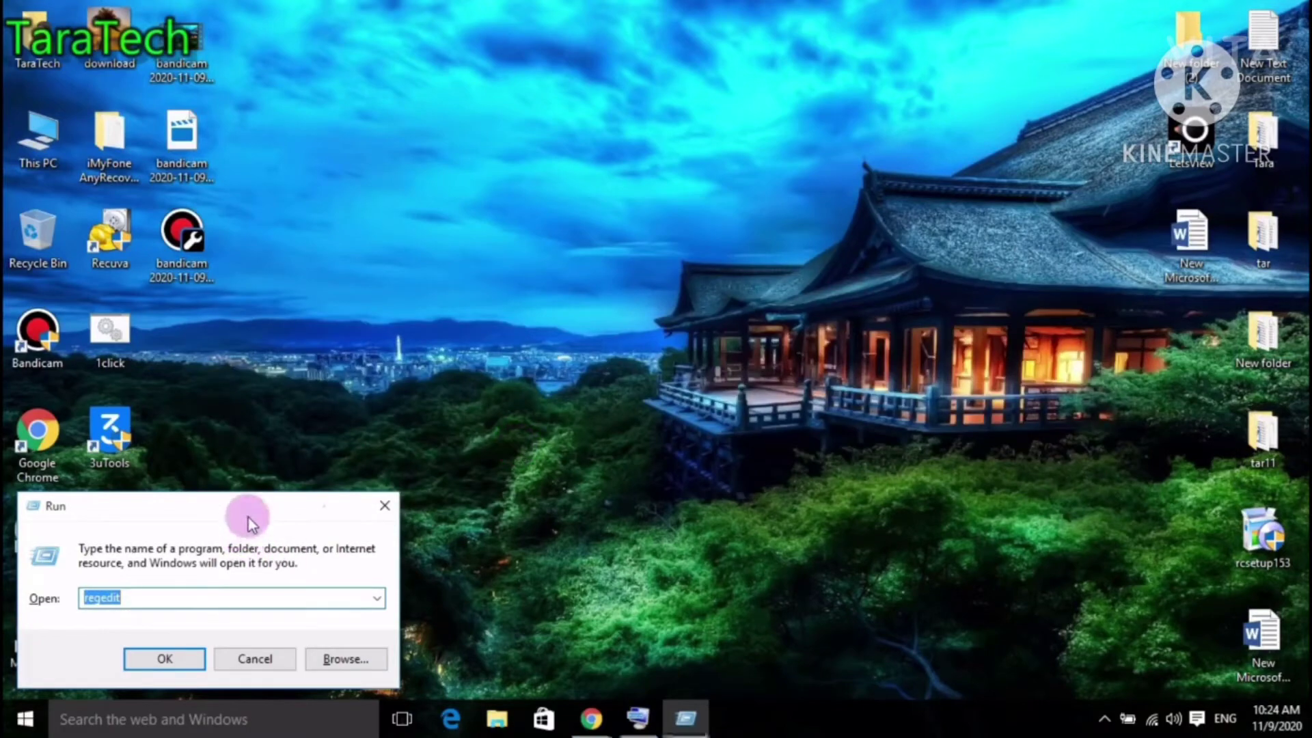
pyautogui.moveTo(249, 523); pyautogui.dragTo(755, 315)
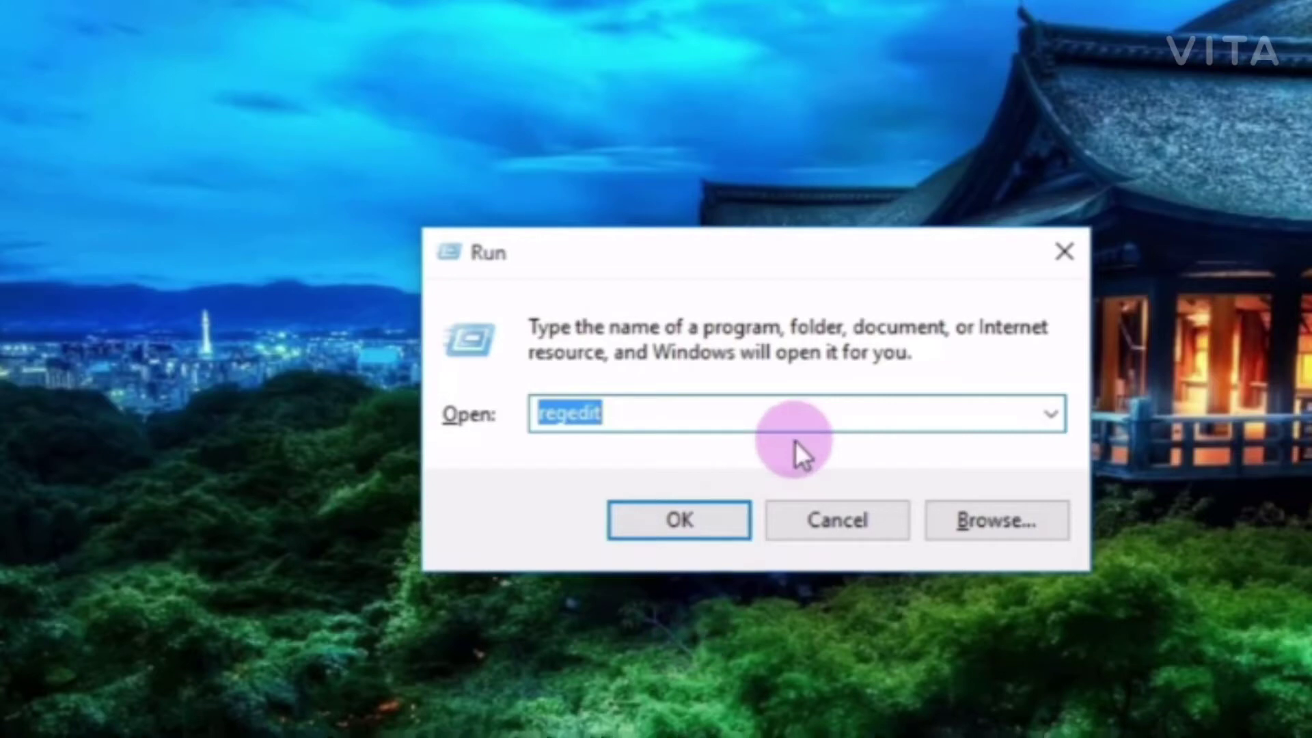
# Step: Launch the Registry Editor by running regedit, and move its window toward the middle of the desktop
pyautogui.click(1050, 428)
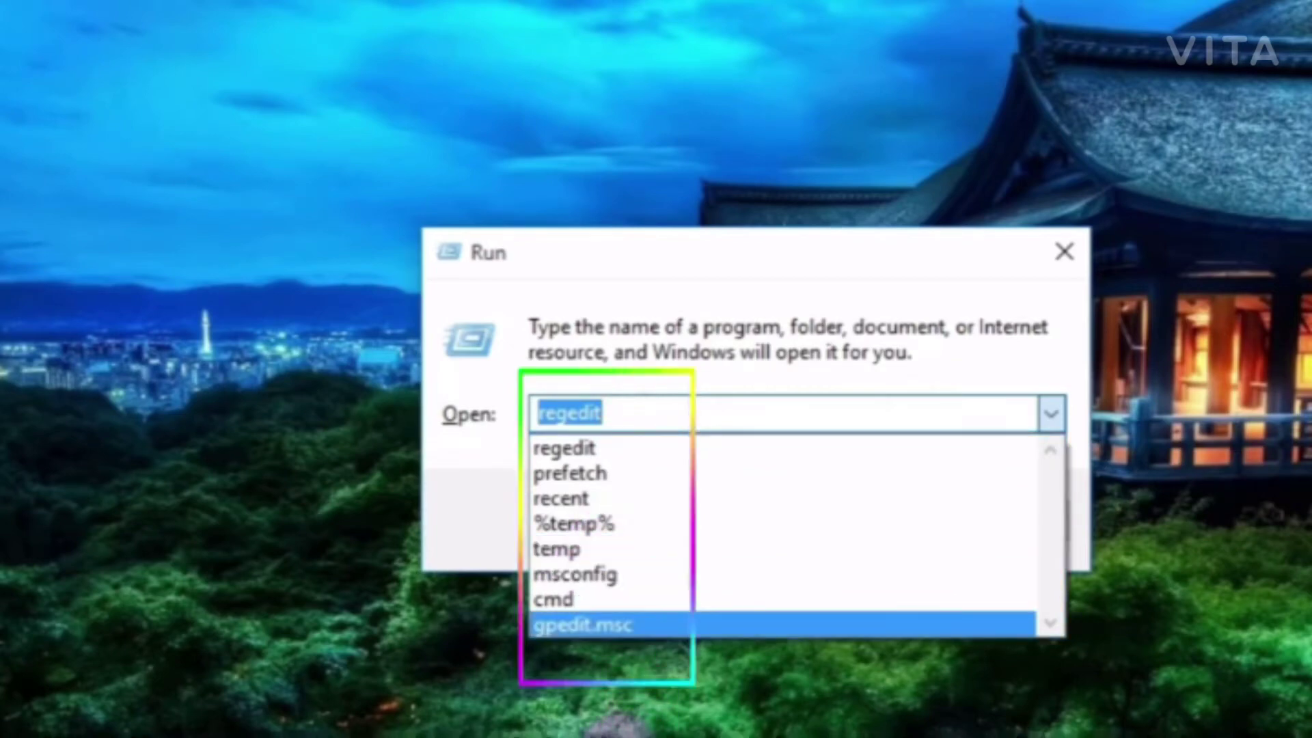
pyautogui.click(1064, 253)
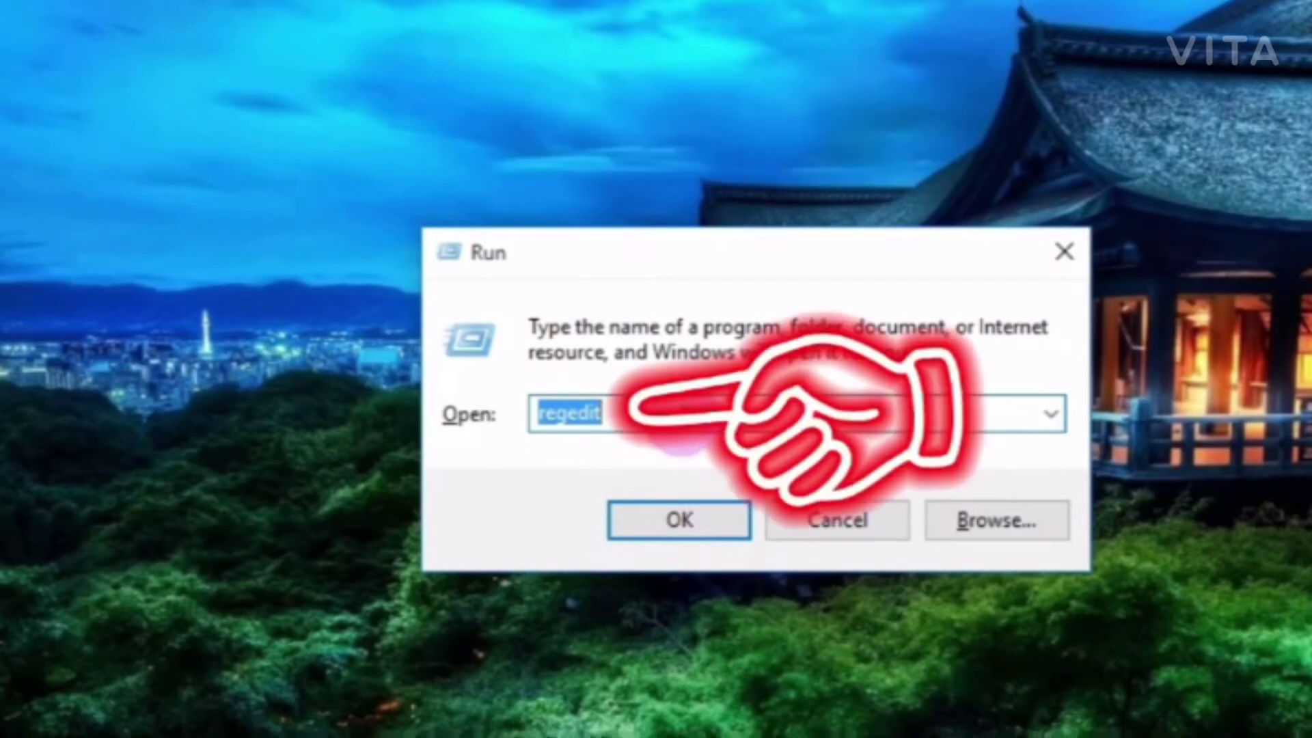
pyautogui.write('r')
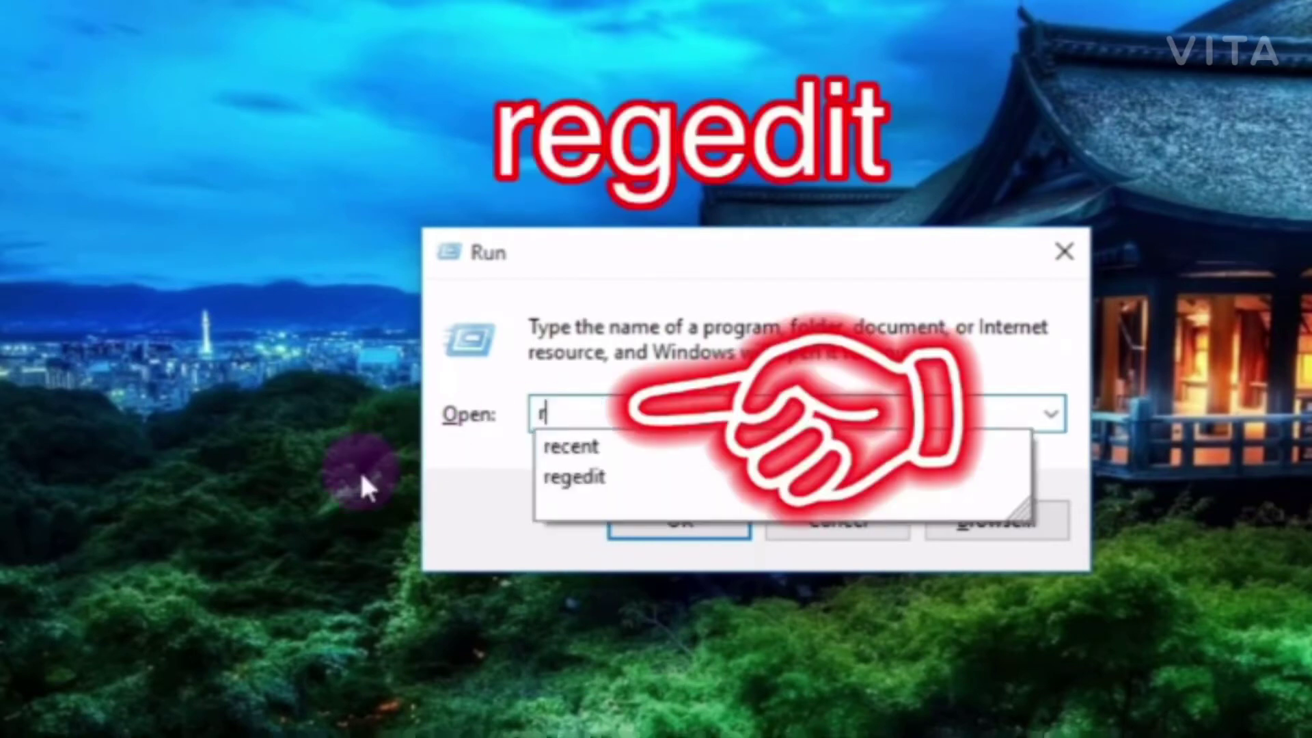
pyautogui.write('e')
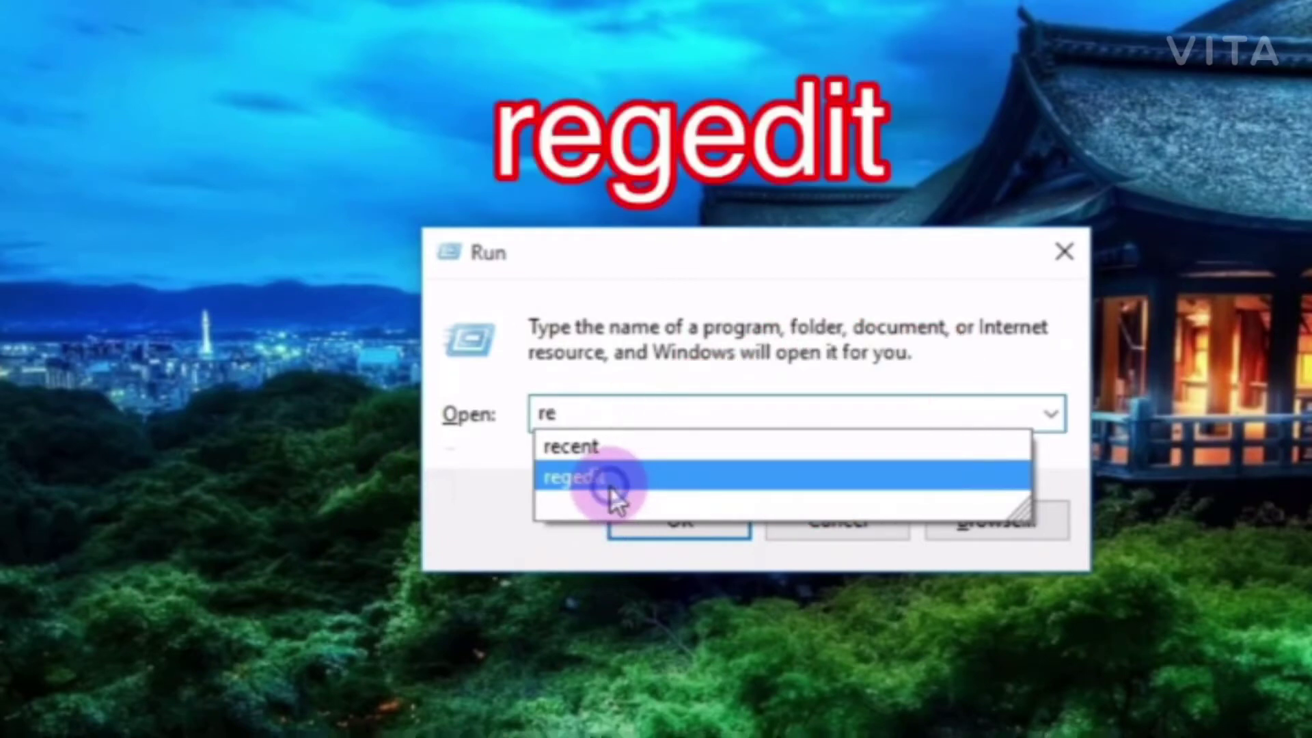
pyautogui.click(609, 486)
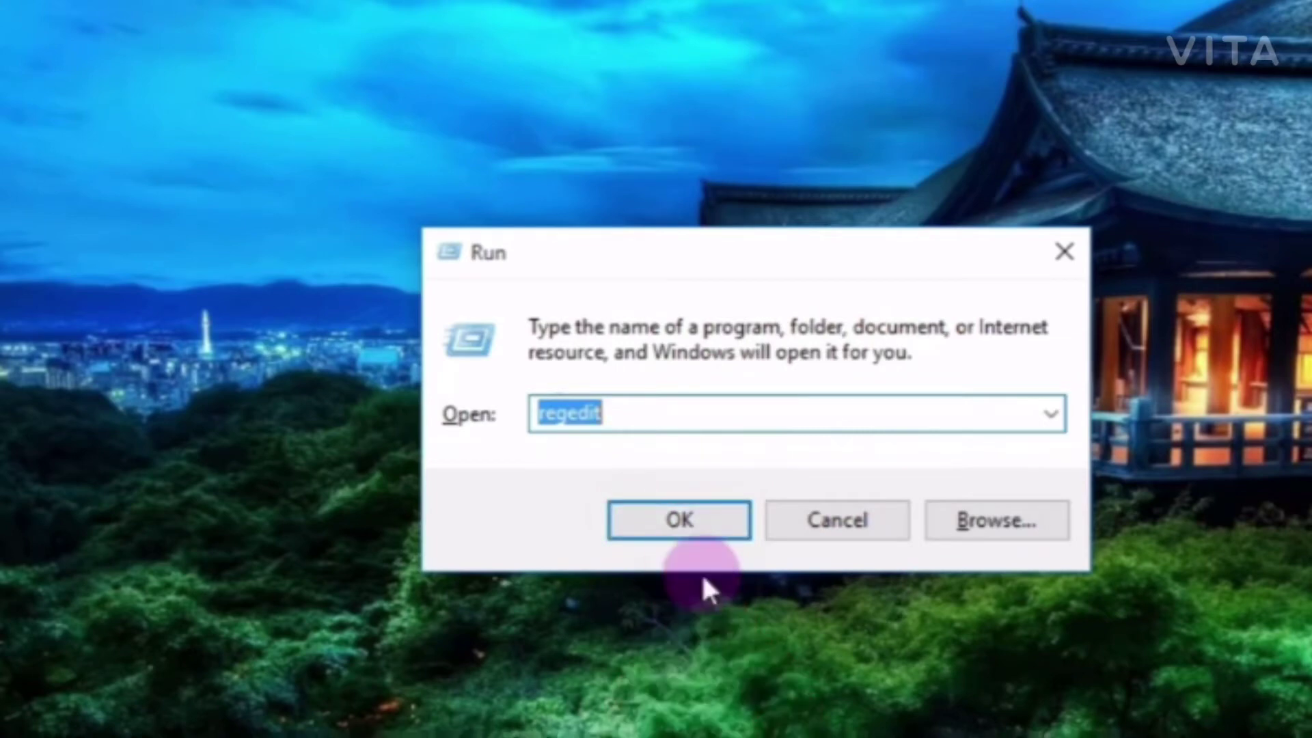
pyautogui.click(683, 523)
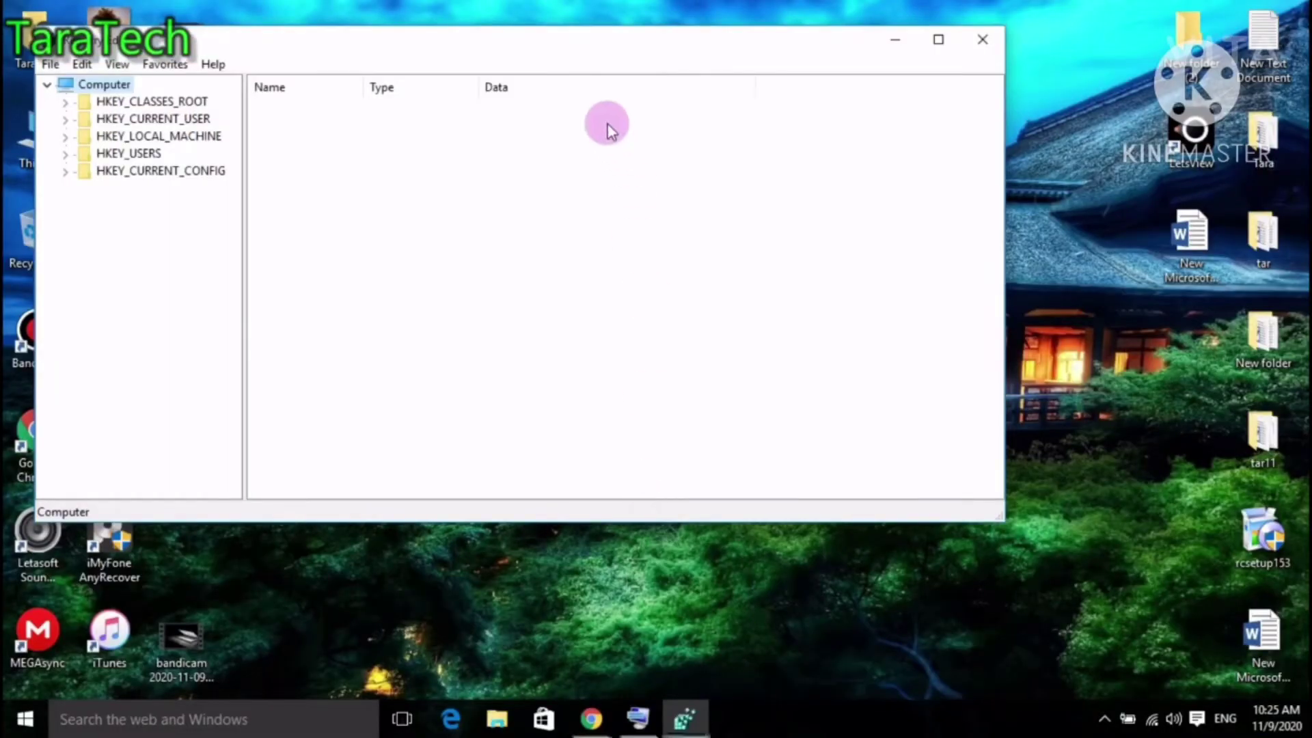
pyautogui.click(579, 46)
pyautogui.moveTo(579, 45); pyautogui.dragTo(747, 64)
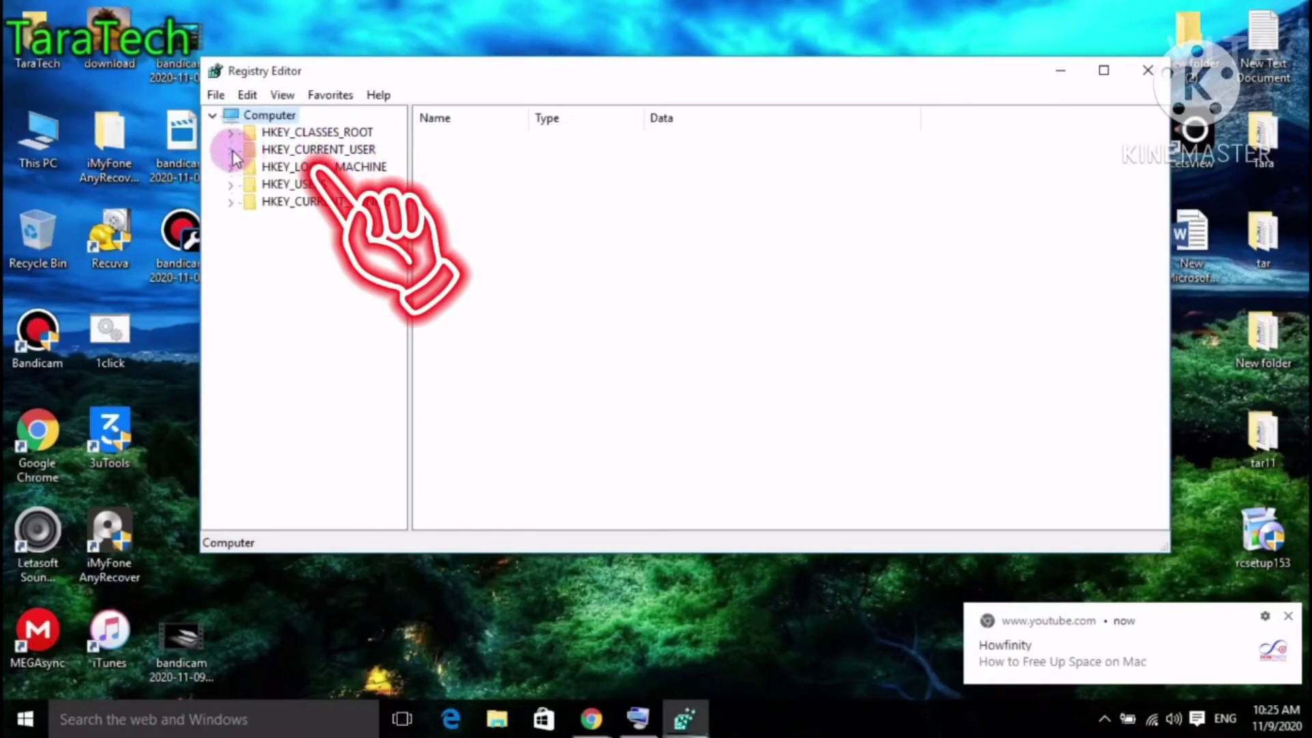
# Step: Expand the registry path HKEY_CURRENT_USER\SOFTWARE\Microsoft
pyautogui.click(298, 151)
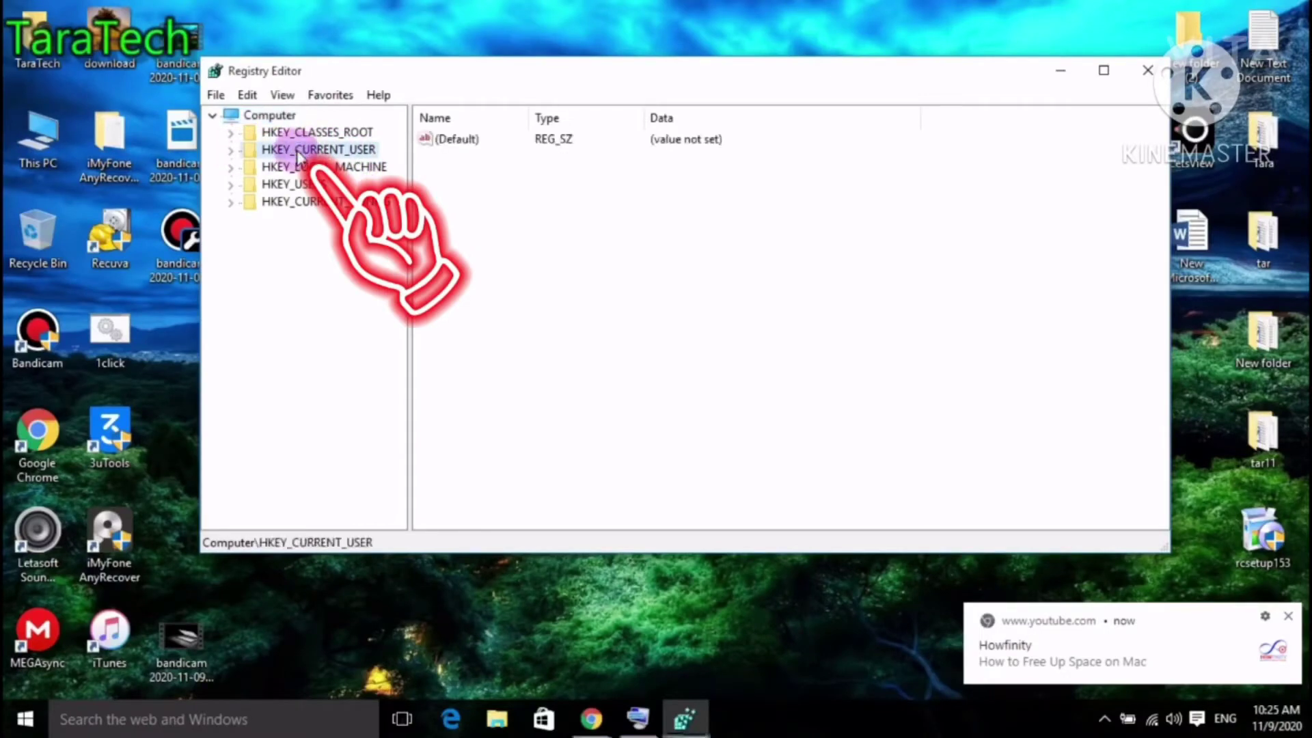
pyautogui.click(231, 151)
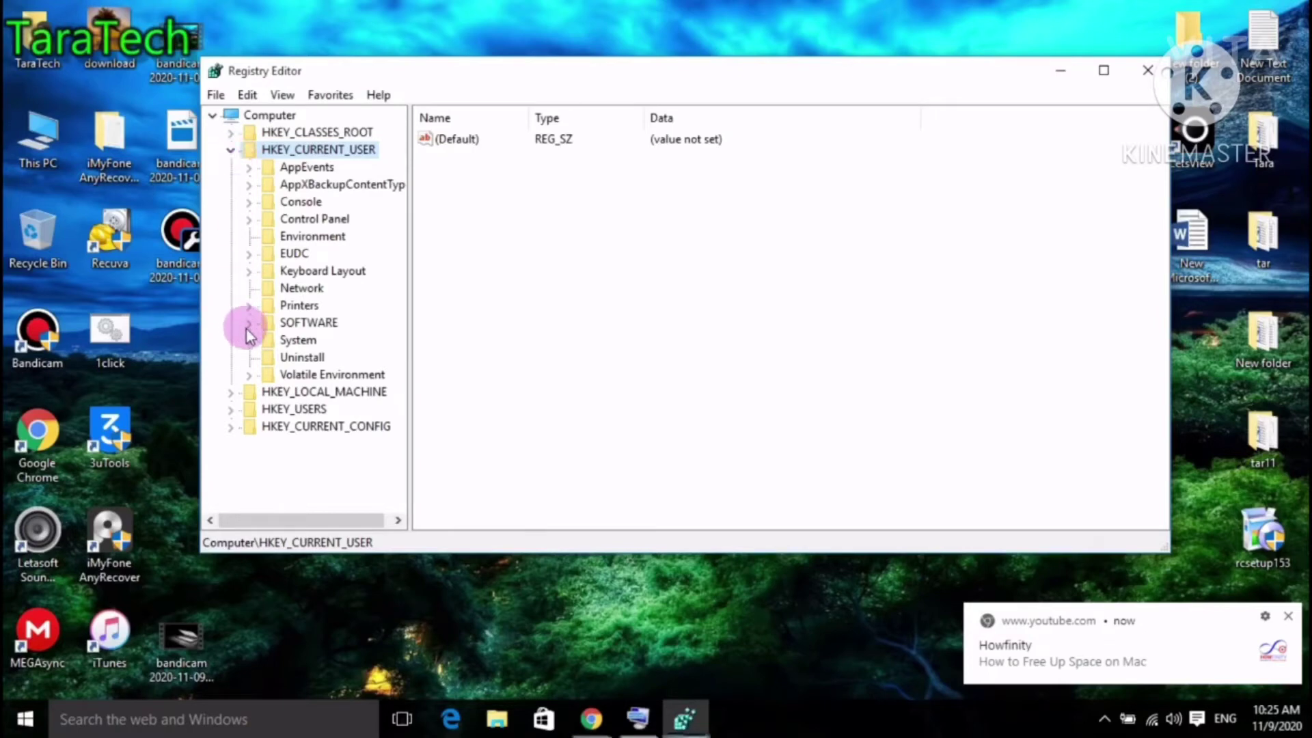
pyautogui.click(295, 325)
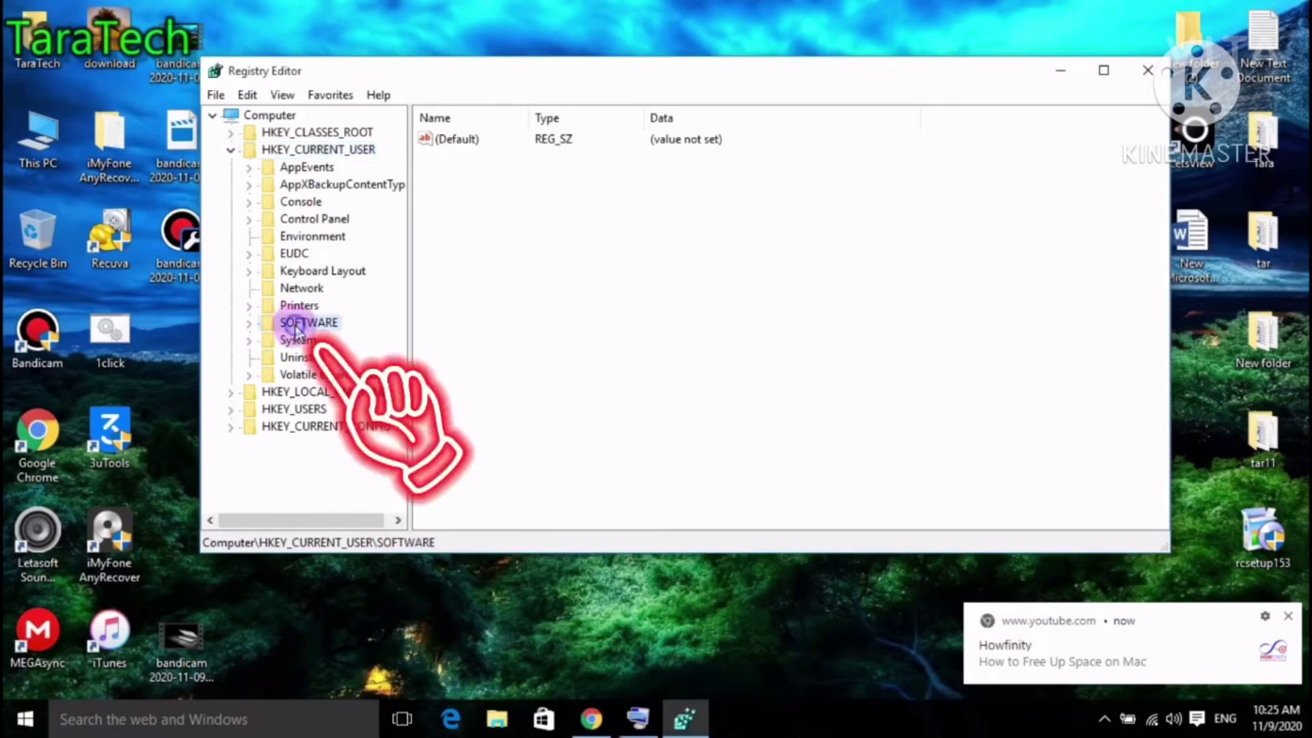
pyautogui.click(250, 327)
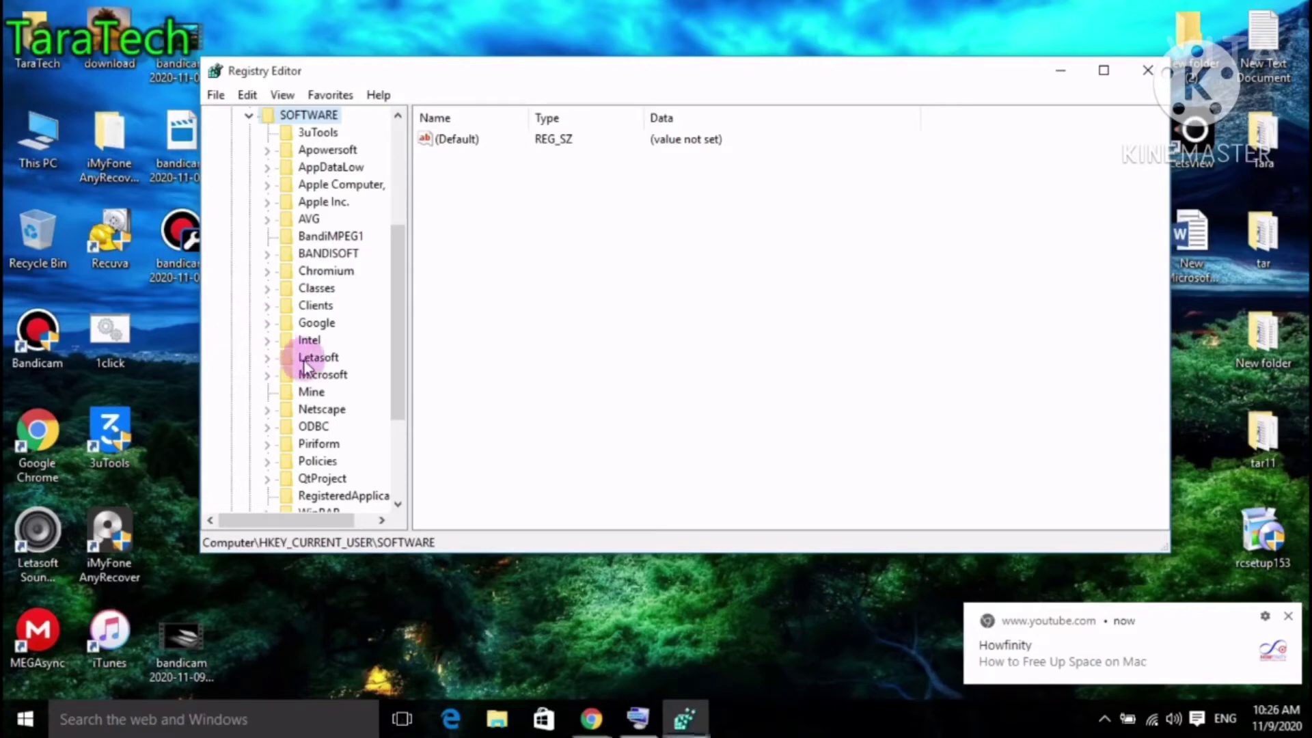
pyautogui.click(301, 383)
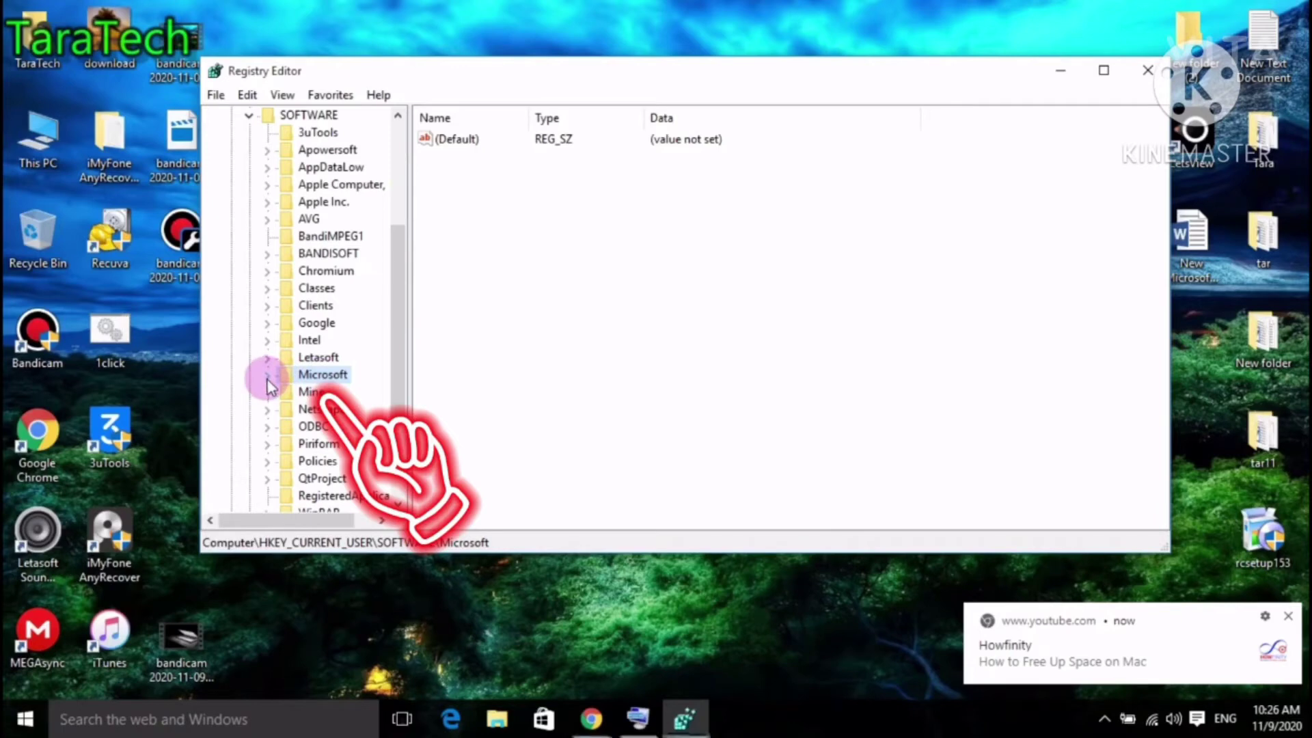
pyautogui.click(268, 377)
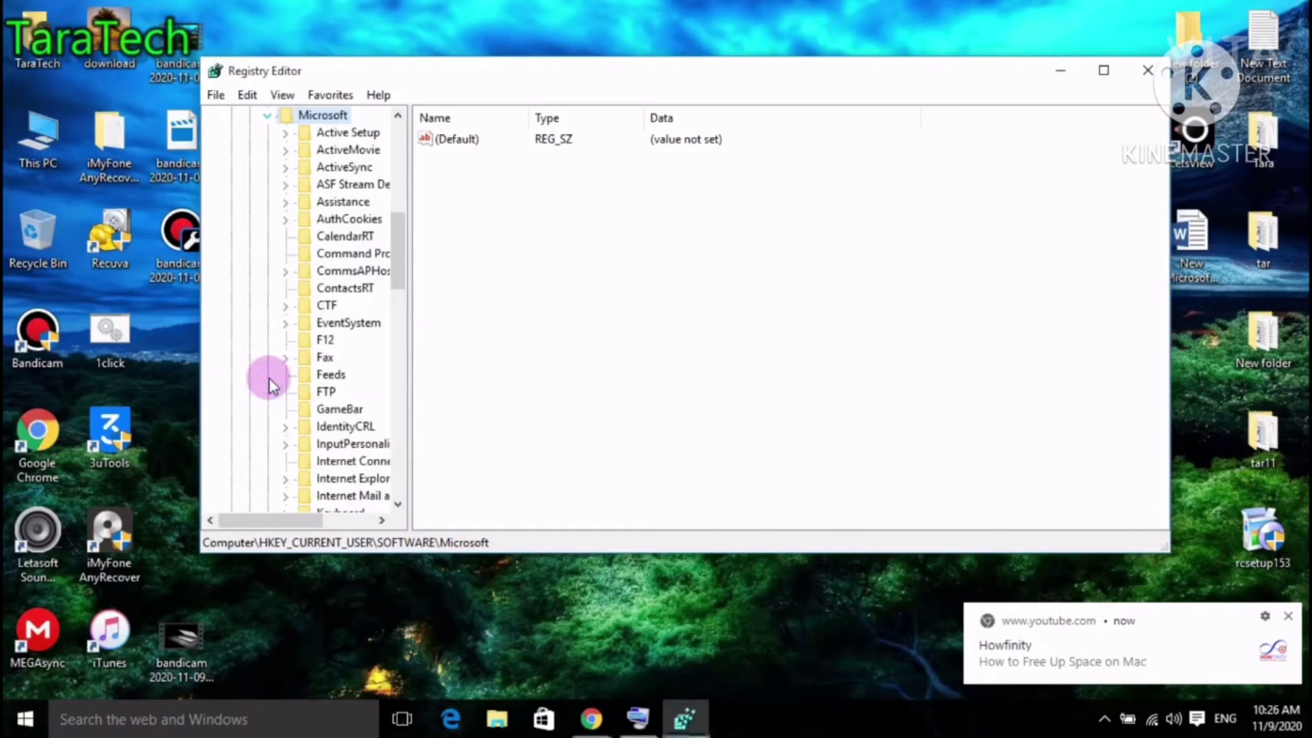
# Step: Locate the Windows key under HKEY_CURRENT_USER\SOFTWARE\Microsoft and expand it
pyautogui.click(349, 323)
pyautogui.moveTo(398, 240); pyautogui.dragTo(399, 200)
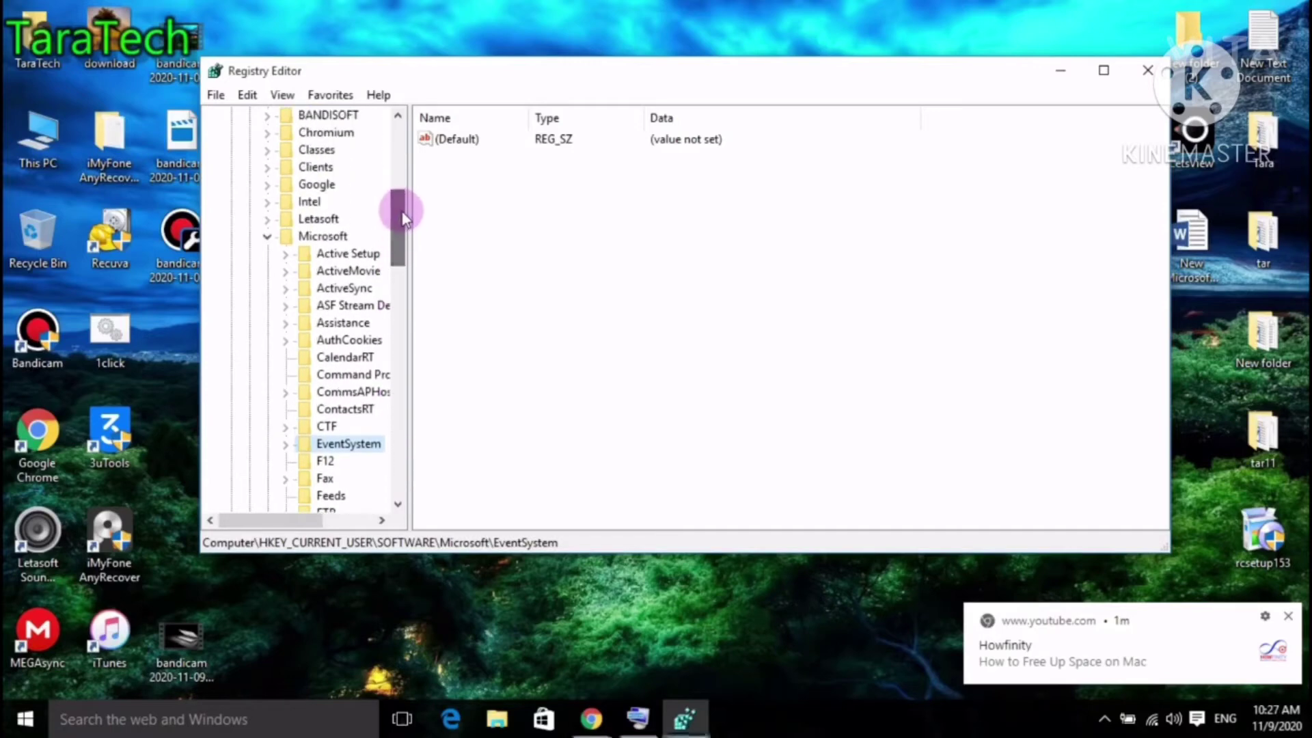
pyautogui.moveTo(401, 246); pyautogui.dragTo(412, 365)
pyautogui.click(327, 218)
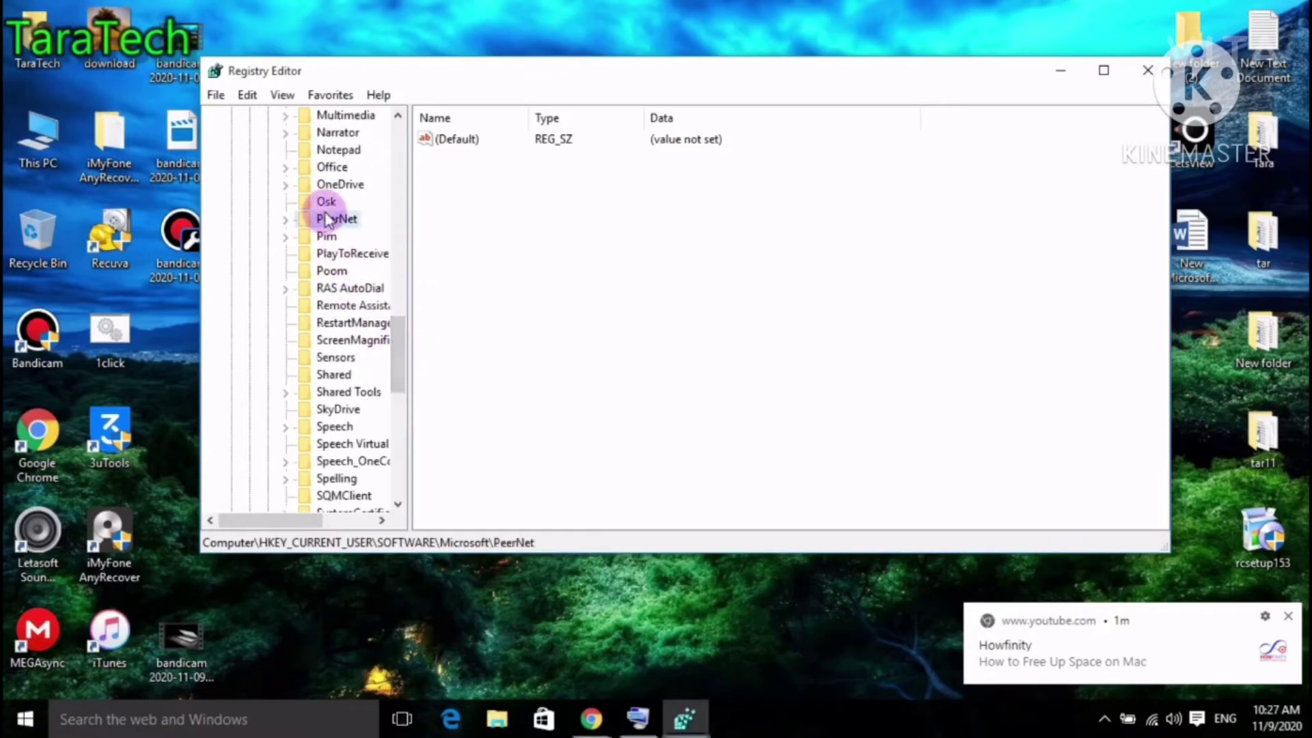
pyautogui.press('w')
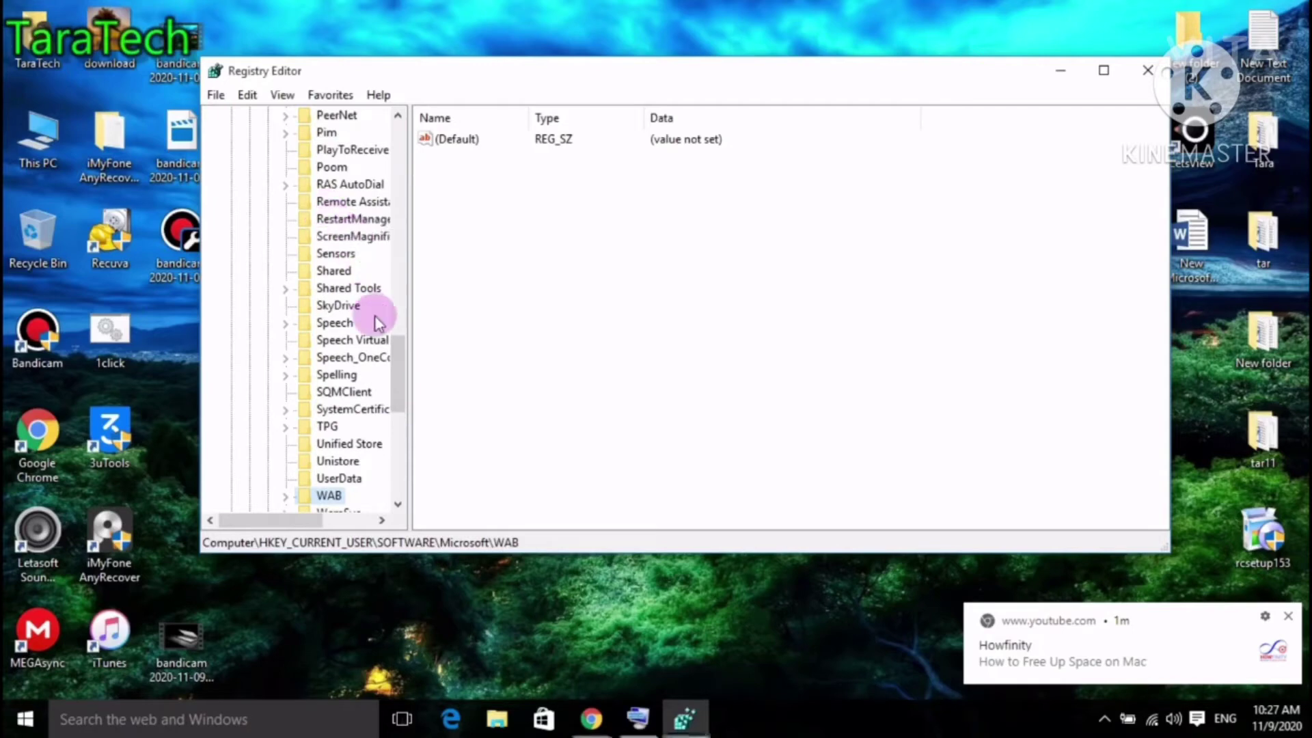
pyautogui.moveTo(403, 371); pyautogui.dragTo(399, 418)
pyautogui.click(340, 357)
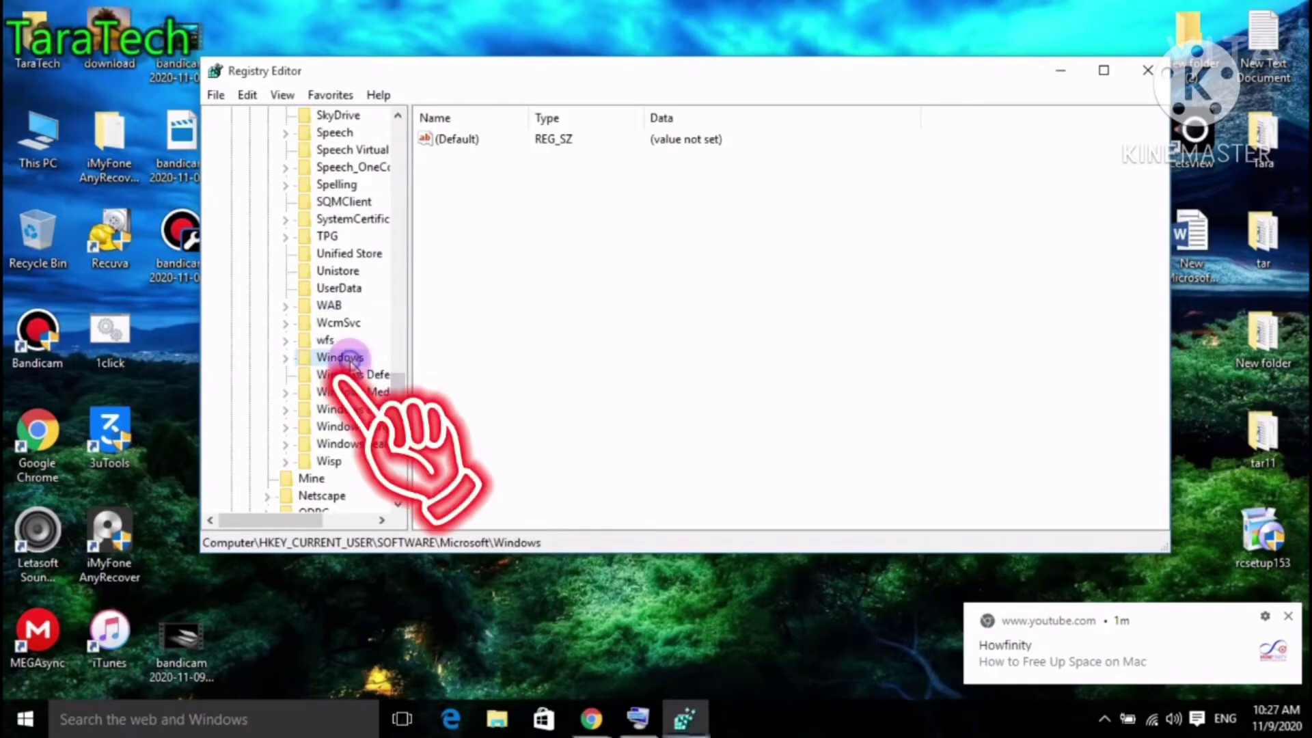
pyautogui.click(285, 358)
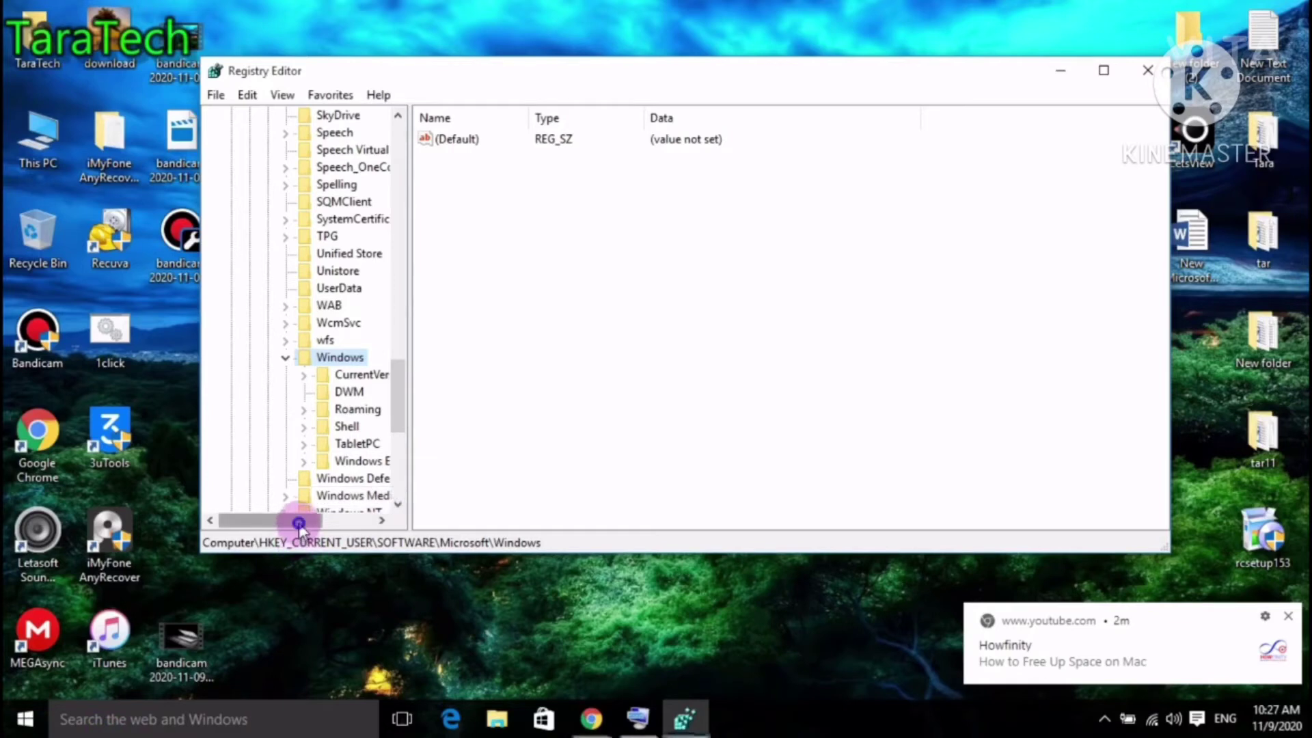
# Step: Select the CurrentVersion key under Windows and expand its subkeys
pyautogui.moveTo(299, 526); pyautogui.dragTo(336, 528)
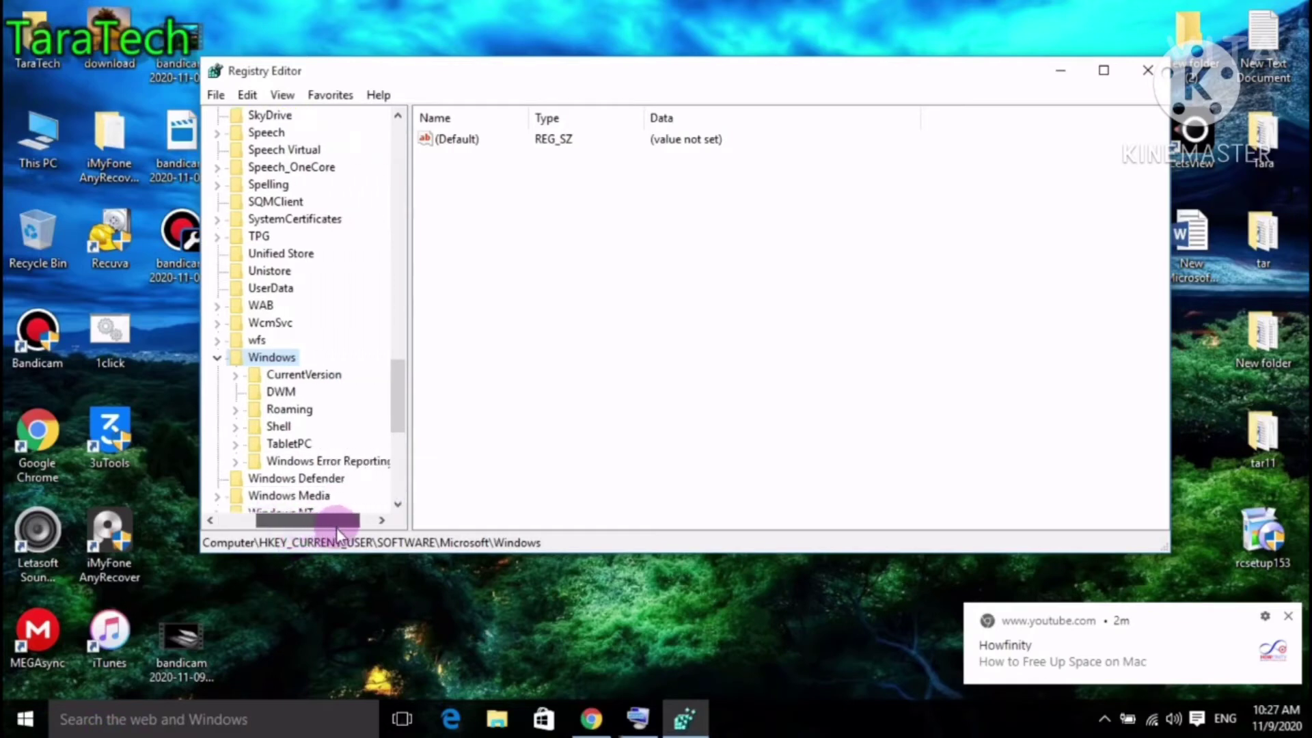
pyautogui.click(277, 380)
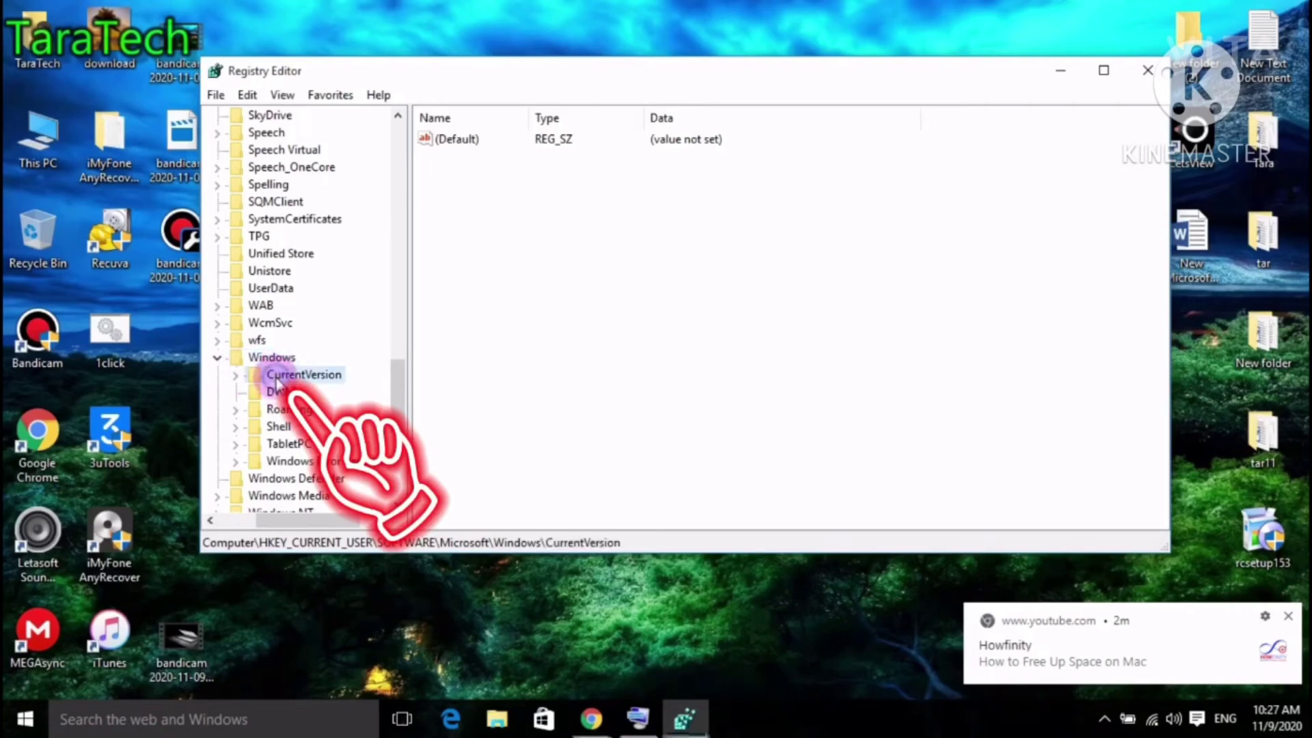
pyautogui.click(235, 375)
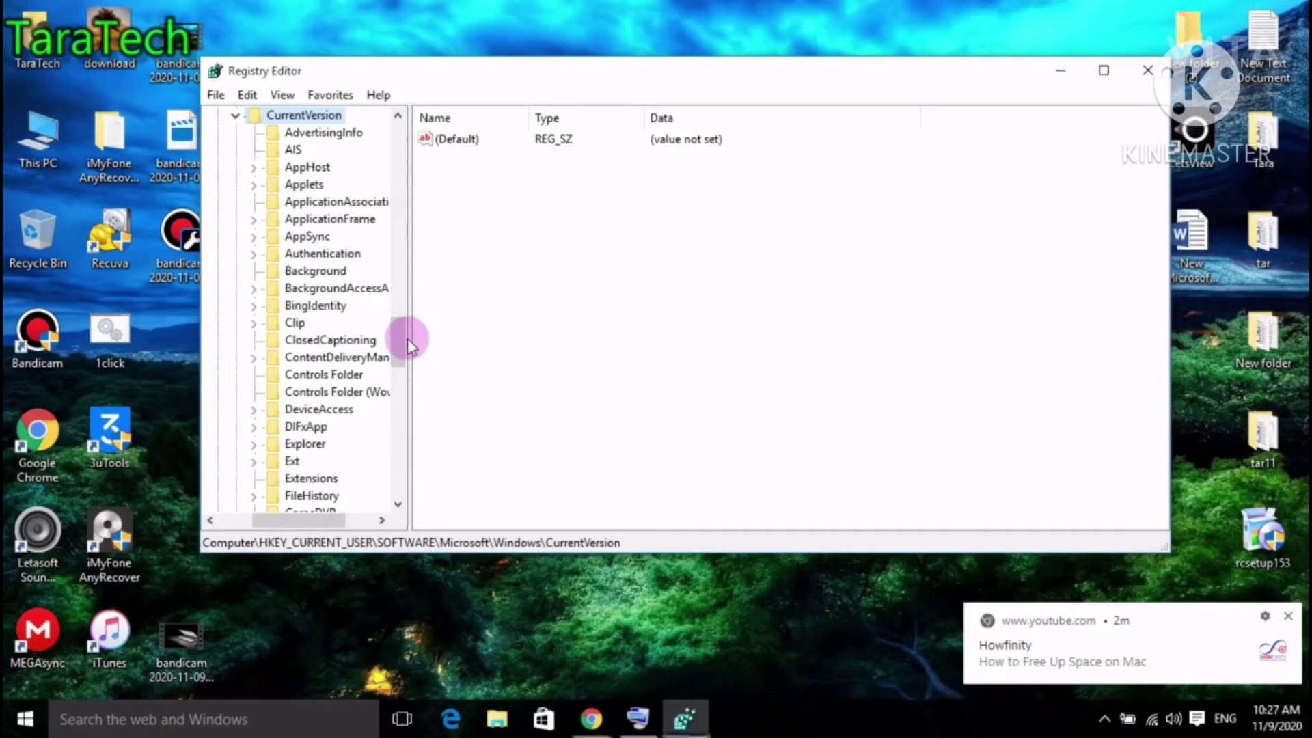
# Step: Find and select the Explorer key under CurrentVersion and expand it
pyautogui.moveTo(401, 340); pyautogui.dragTo(410, 308)
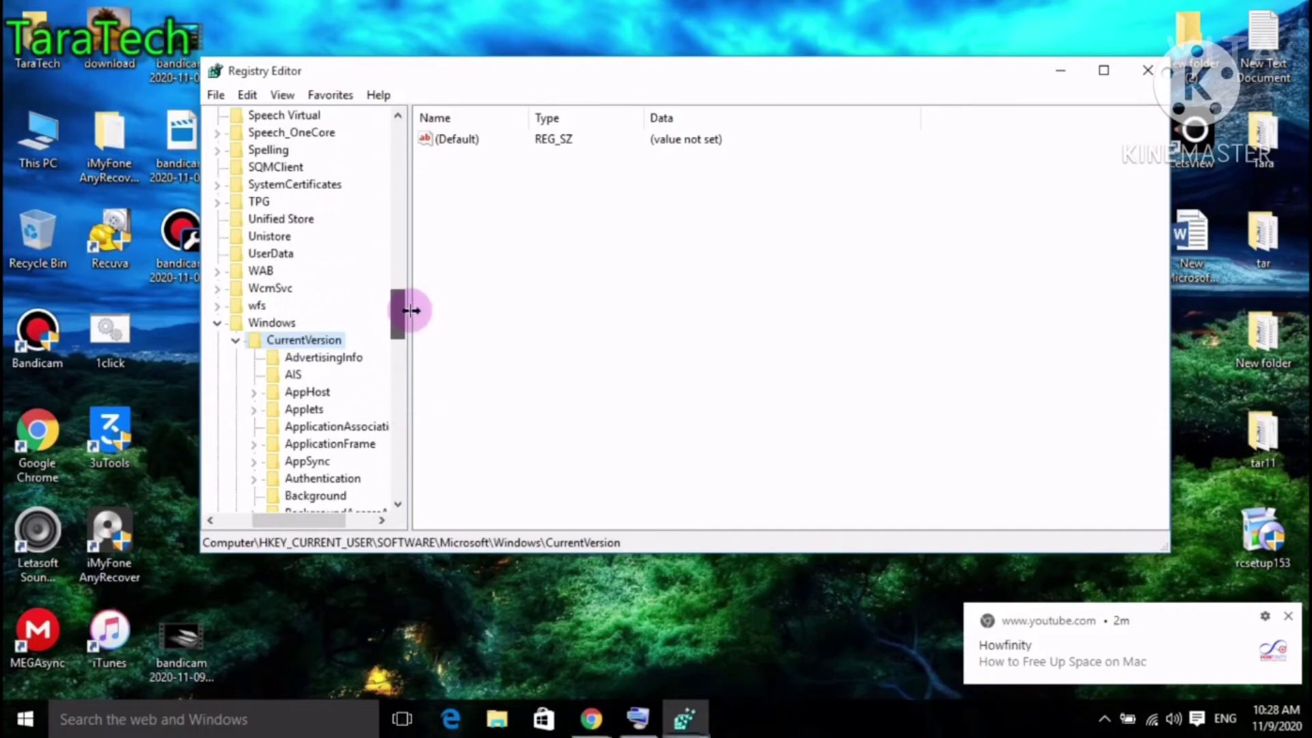
pyautogui.click(321, 359)
pyautogui.press('e')
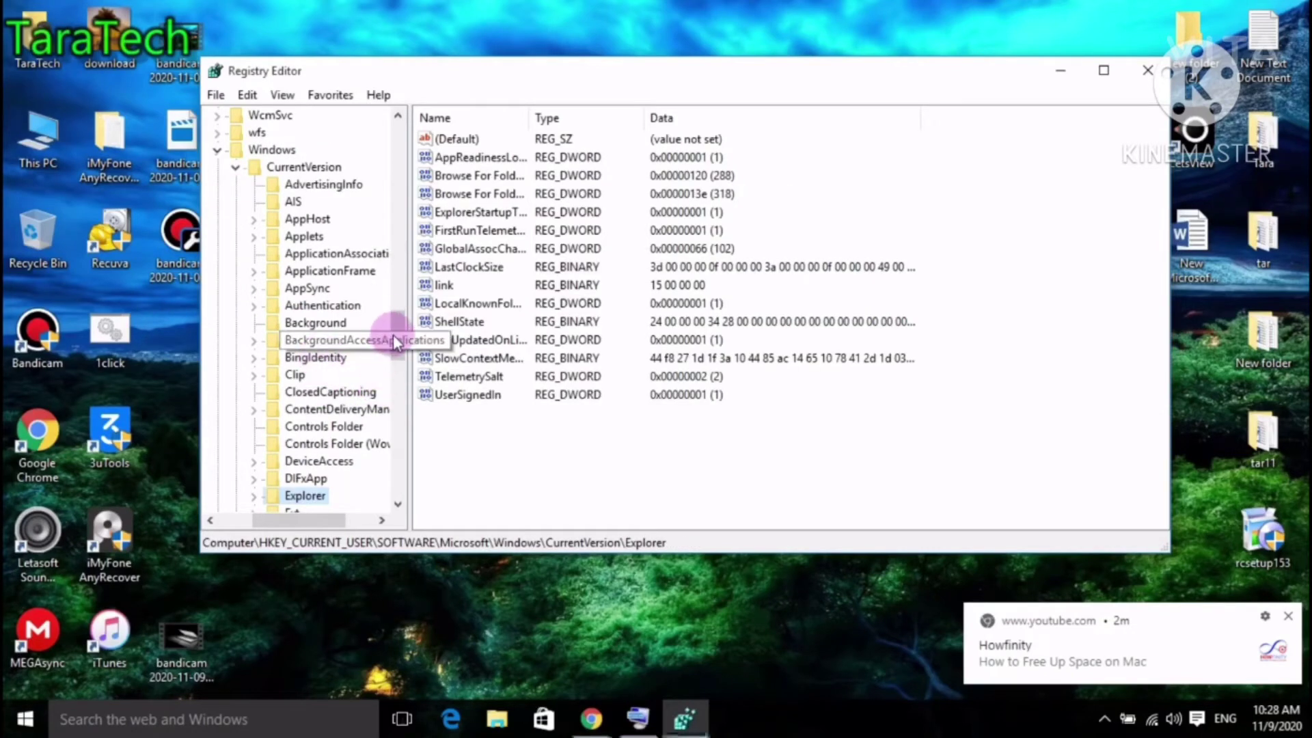
pyautogui.scroll(-2, 401, 359)
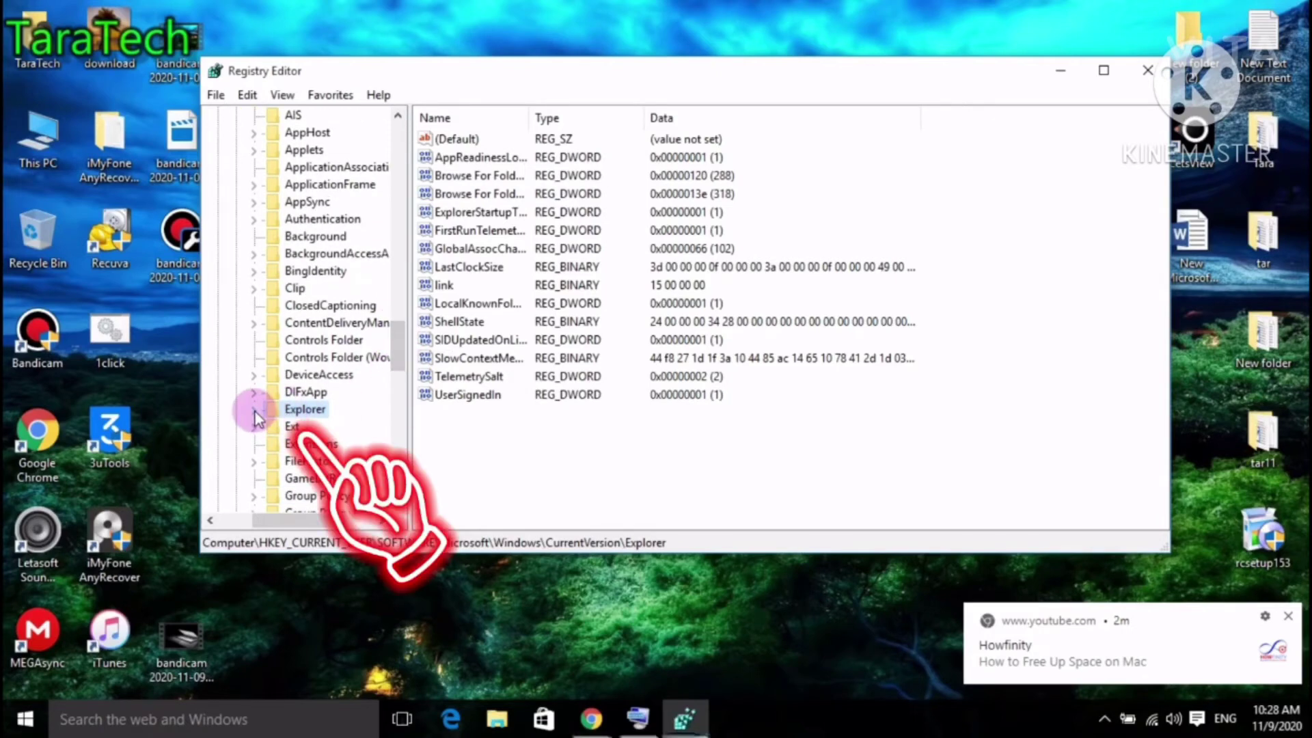
pyautogui.click(253, 410)
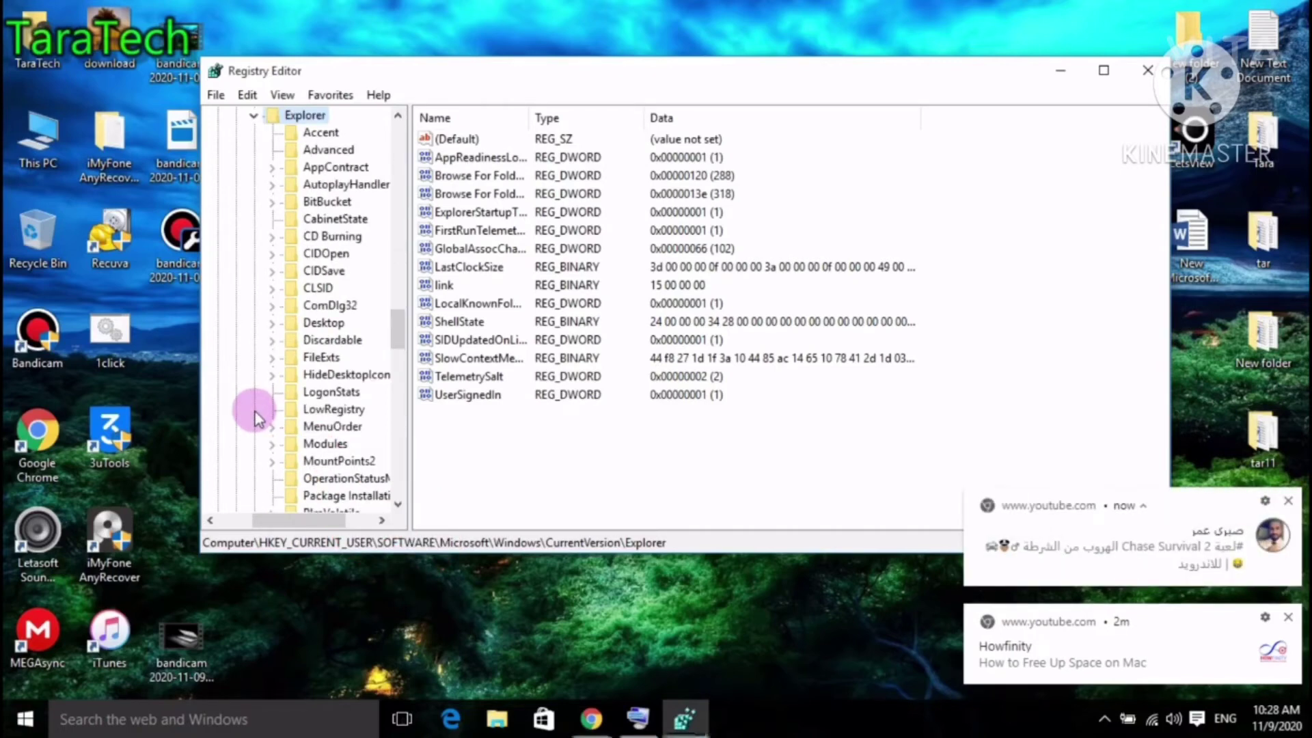
# Step: Find and select the RunMRU key under Explorer to show its stored values
pyautogui.moveTo(395, 333); pyautogui.dragTo(355, 345)
pyautogui.click(337, 341)
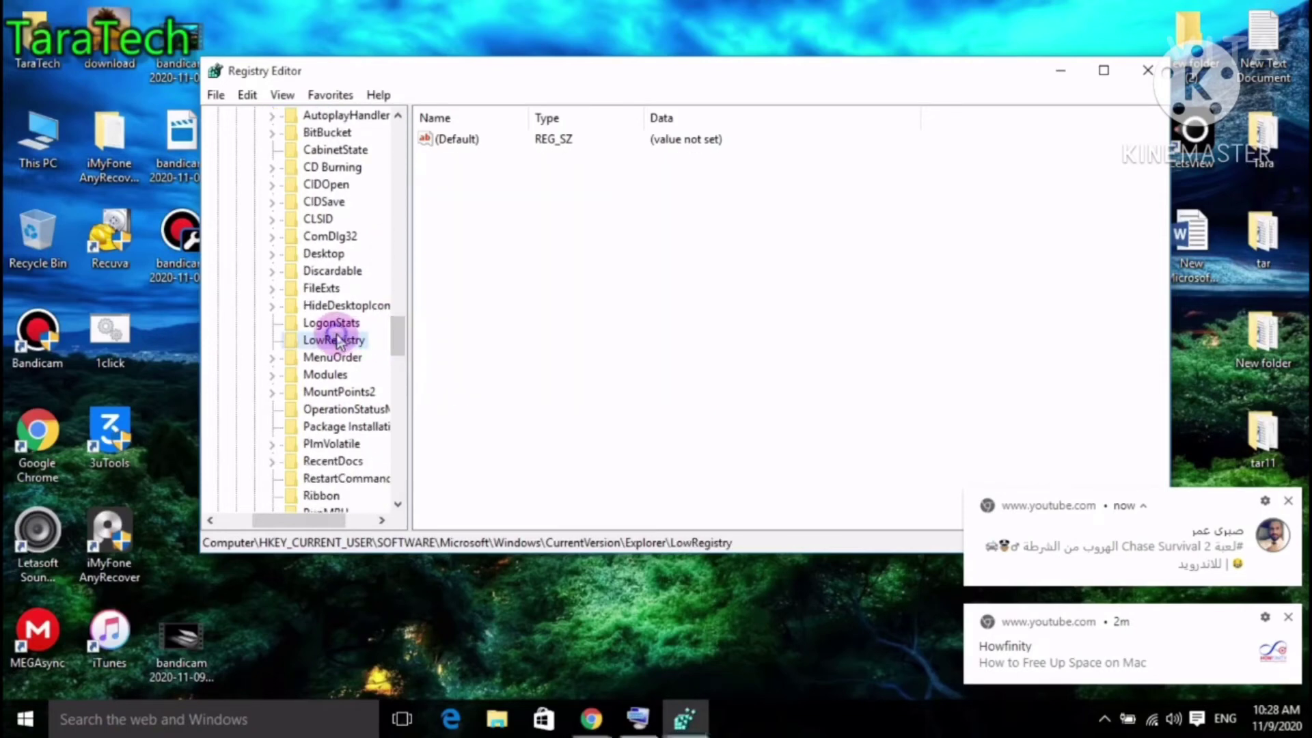
pyautogui.press('r')
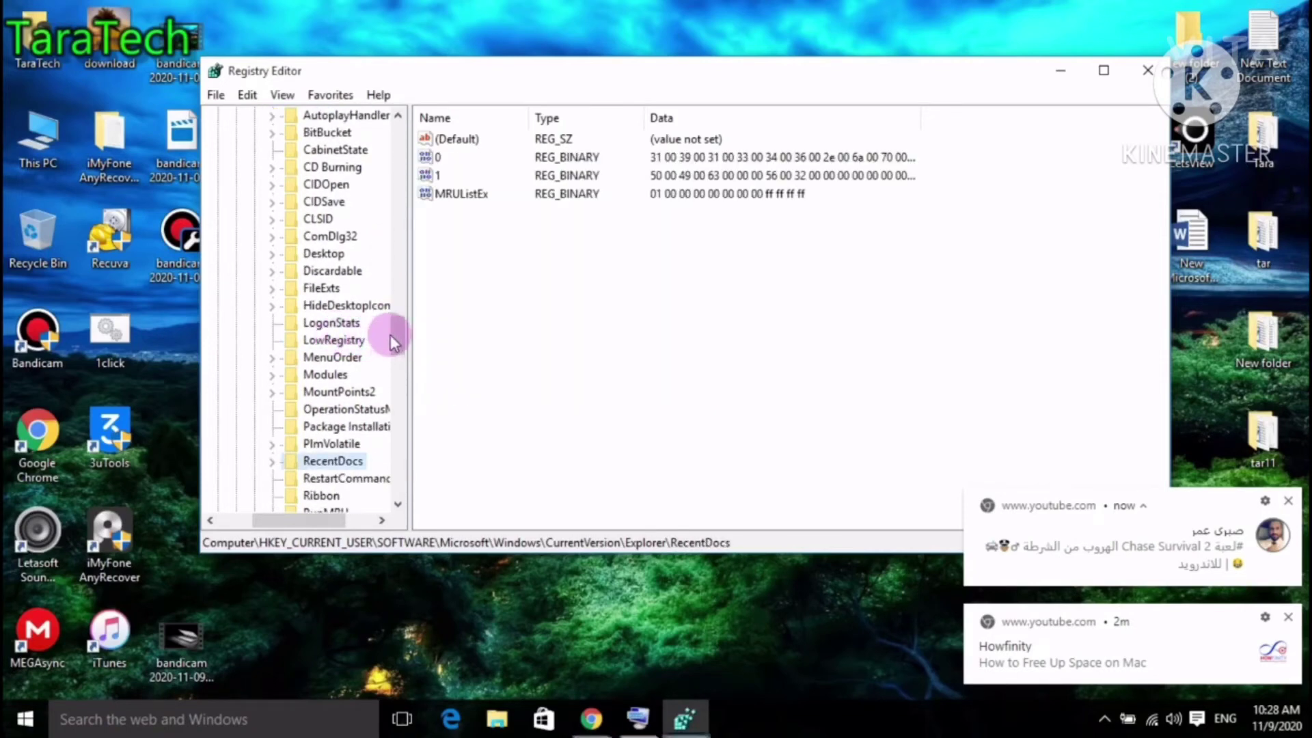
pyautogui.moveTo(405, 330); pyautogui.dragTo(404, 342)
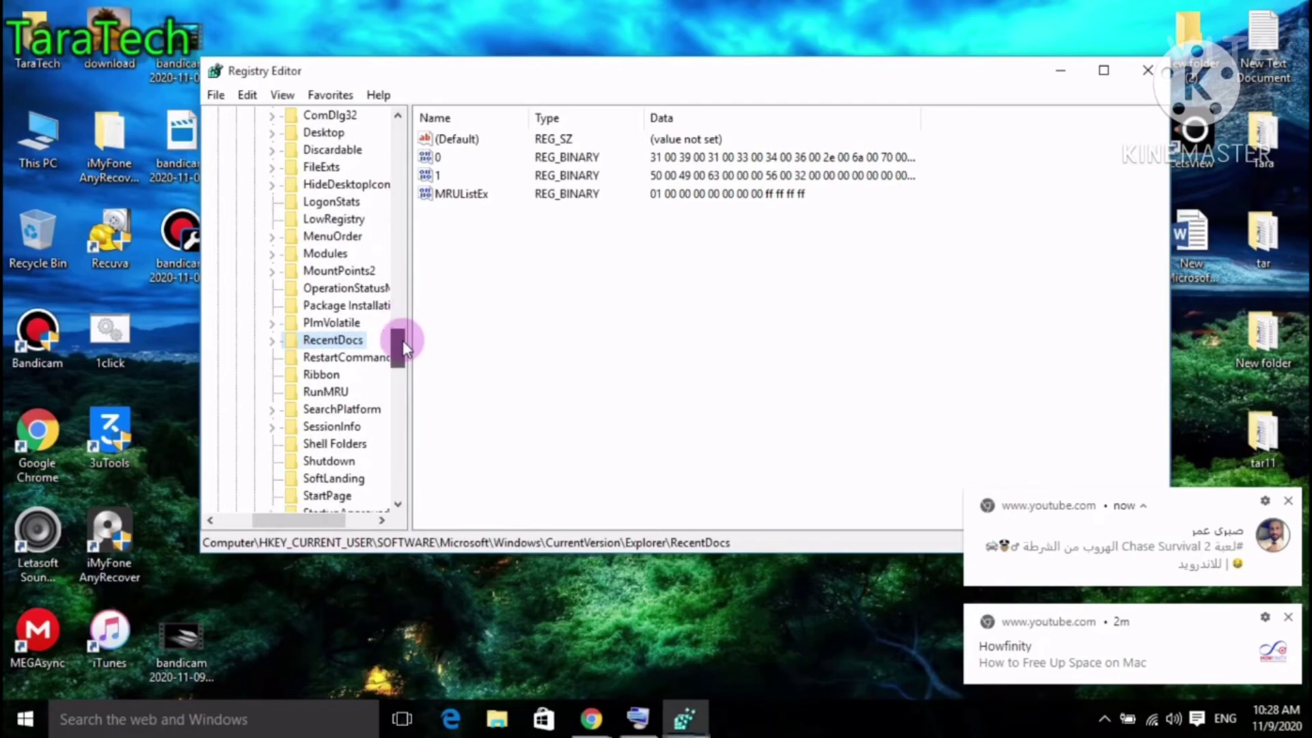
pyautogui.click(313, 394)
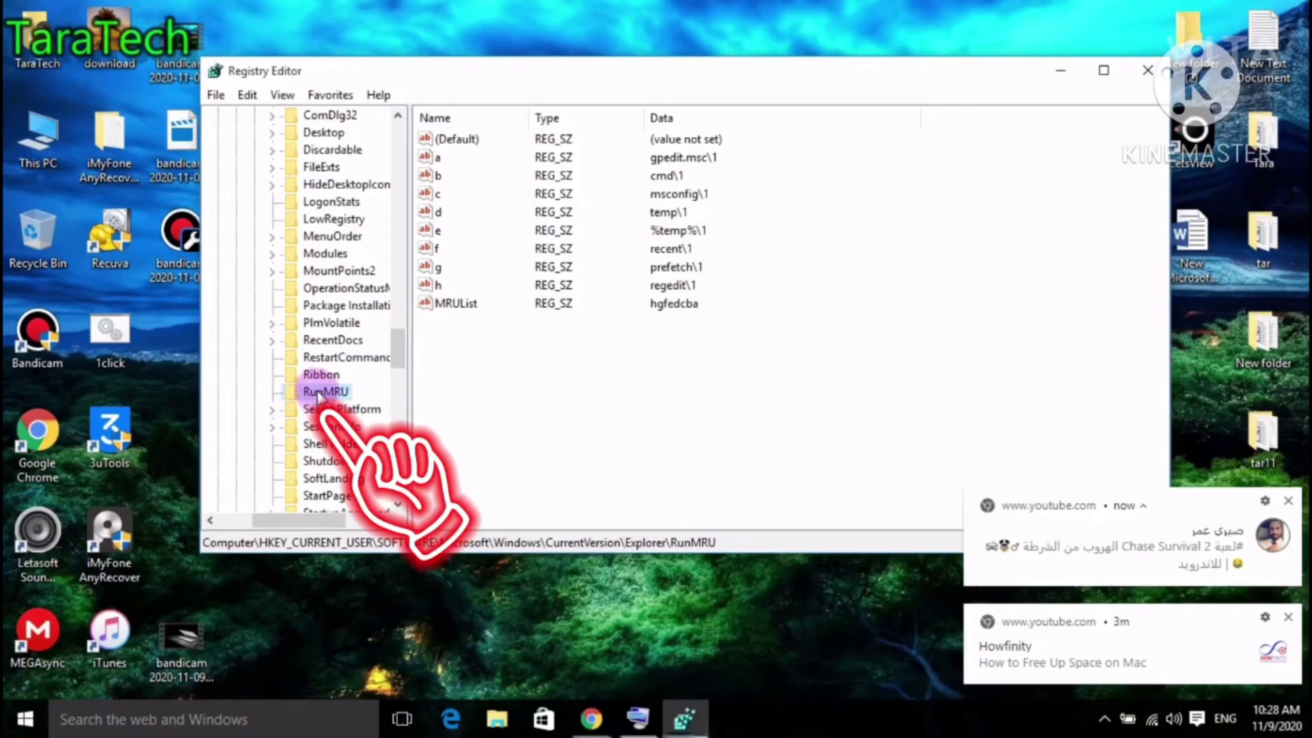
pyautogui.click(717, 367)
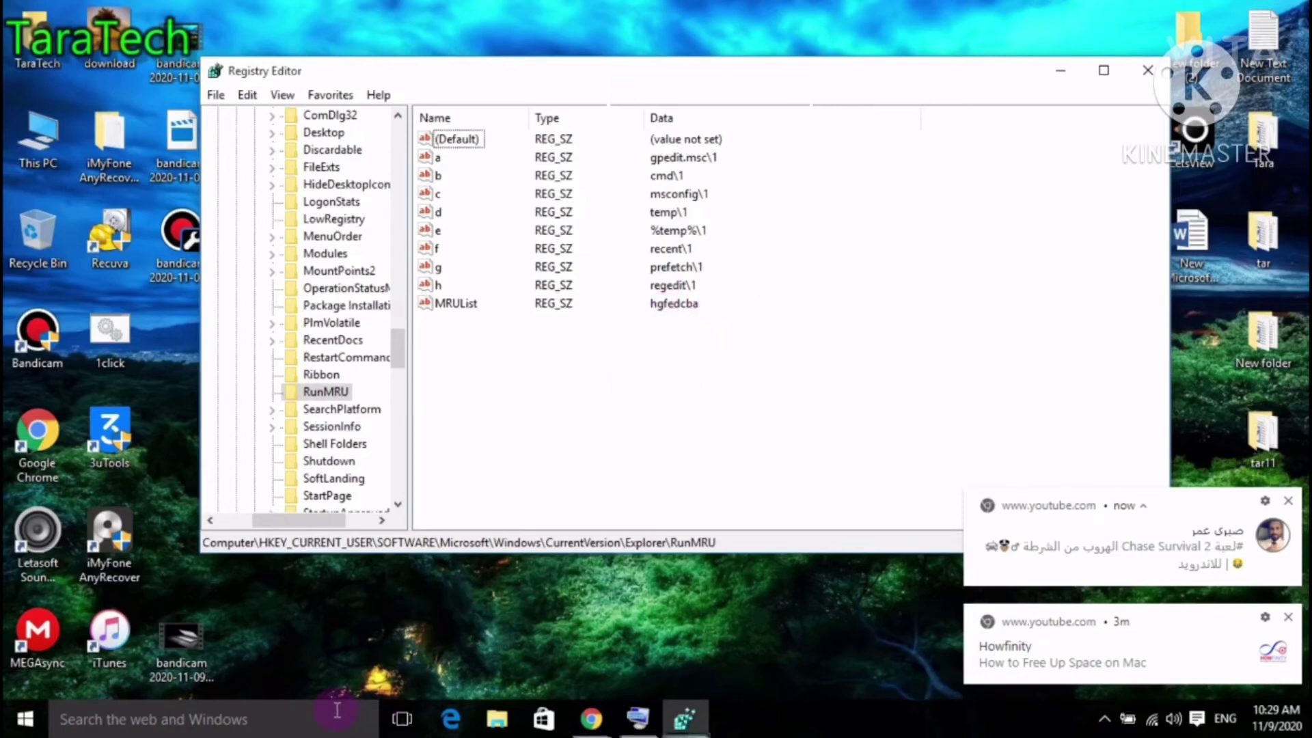
# Step: Open the Run dialog beside the registry values, compare its command history with the RunMRU data, and close it
pyautogui.press('super+r')
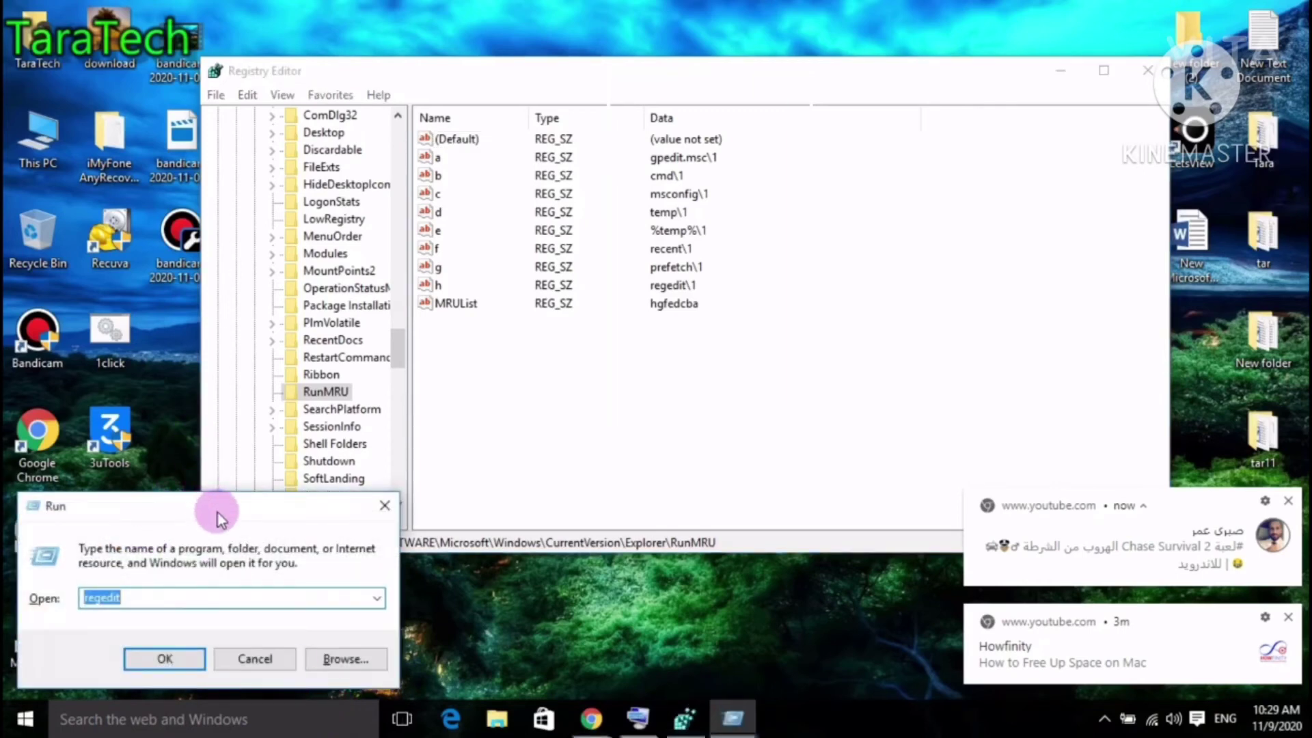
pyautogui.moveTo(252, 510)
pyautogui.mouseDown()
pyautogui.moveTo(421, 484)
pyautogui.moveTo(566, 349)
pyautogui.moveTo(1094, 95)
pyautogui.moveTo(975, 103)
pyautogui.moveTo(977, 116)
pyautogui.mouseUp()
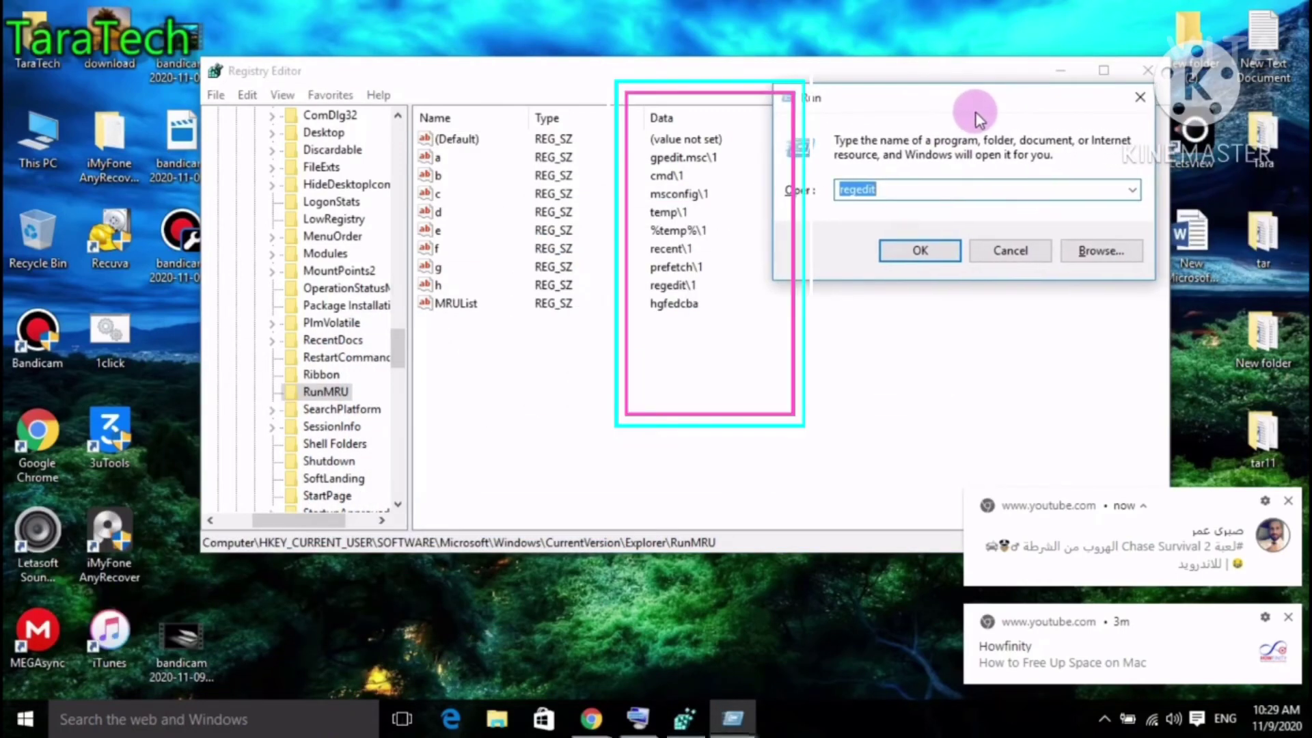
pyautogui.click(1132, 190)
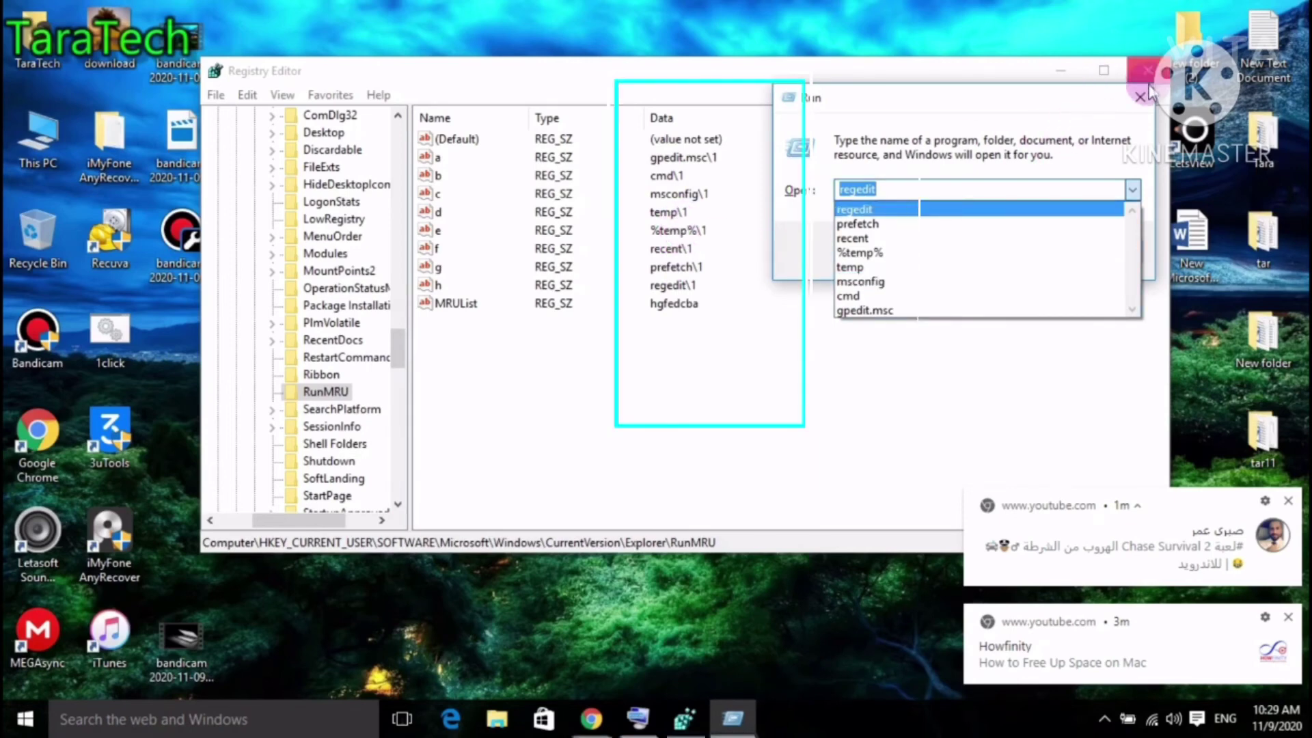
pyautogui.click(1142, 102)
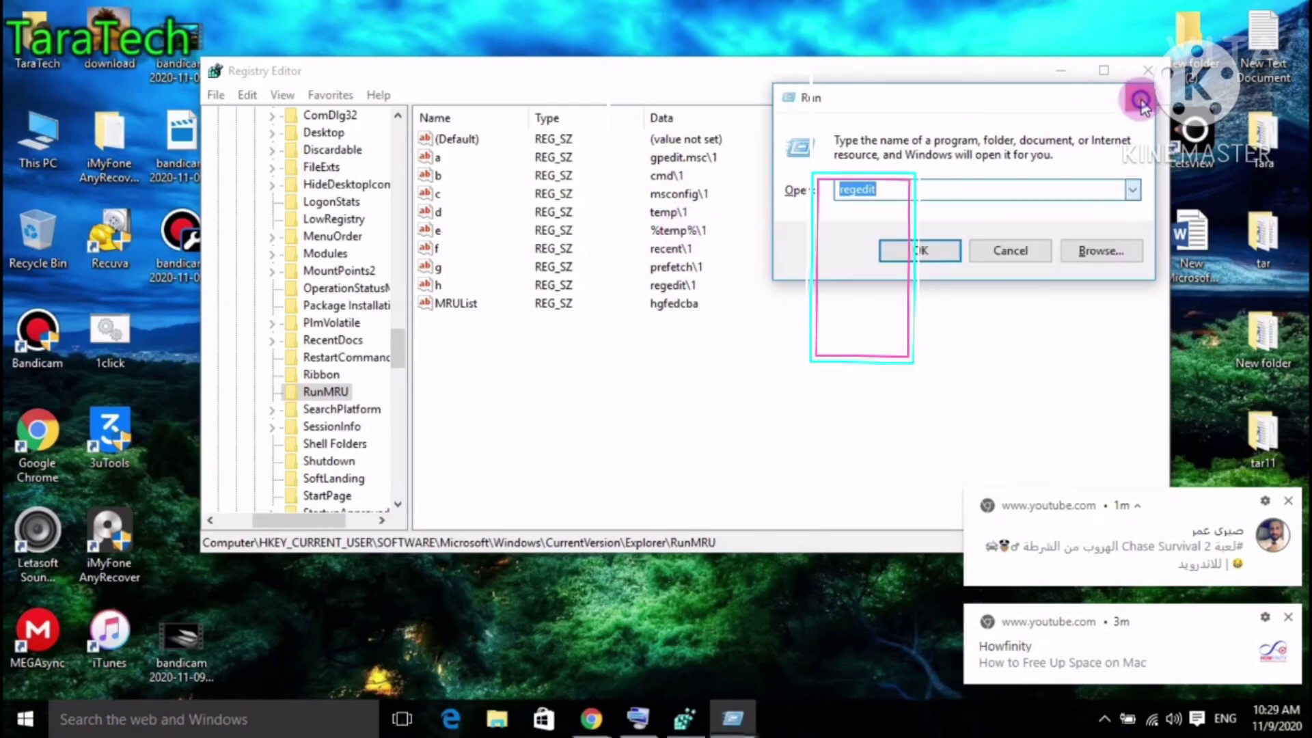
pyautogui.click(1005, 251)
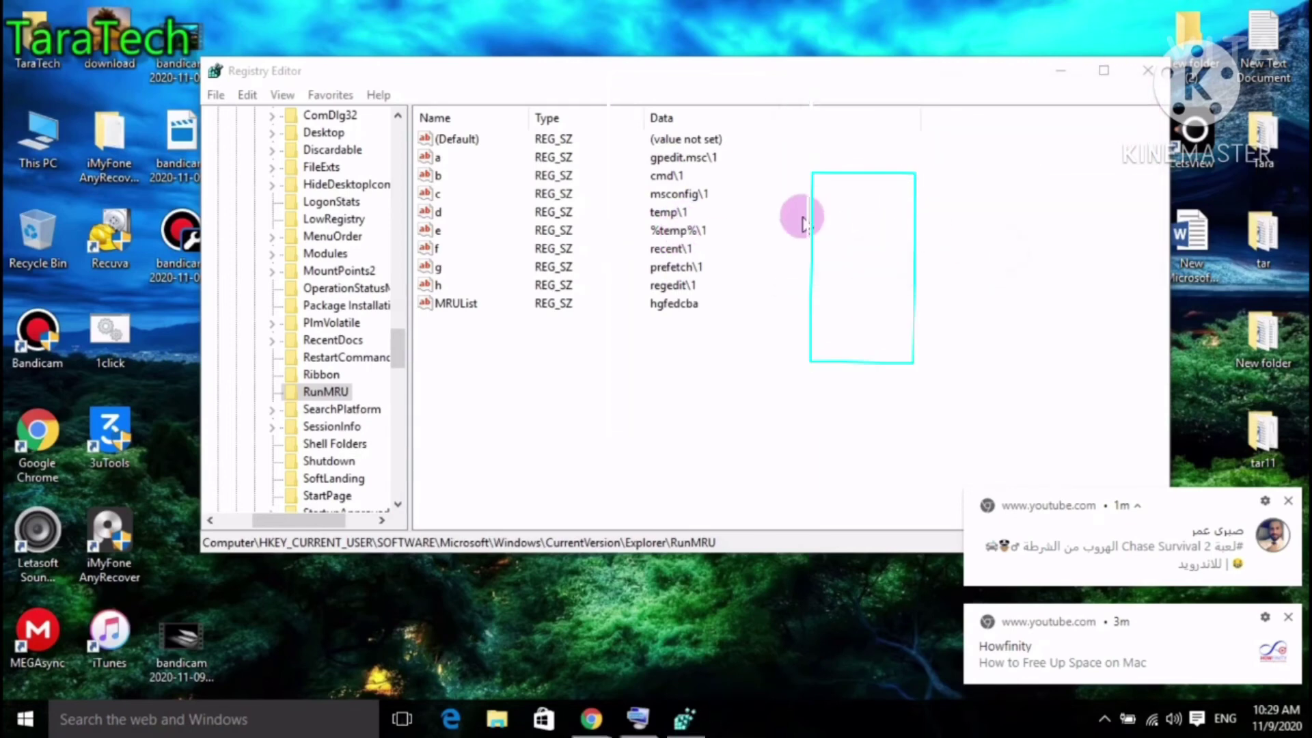
# Step: Permanently delete the values a through h and MRUList from the RunMRU key, then close the Registry Editor
pyautogui.click(779, 156)
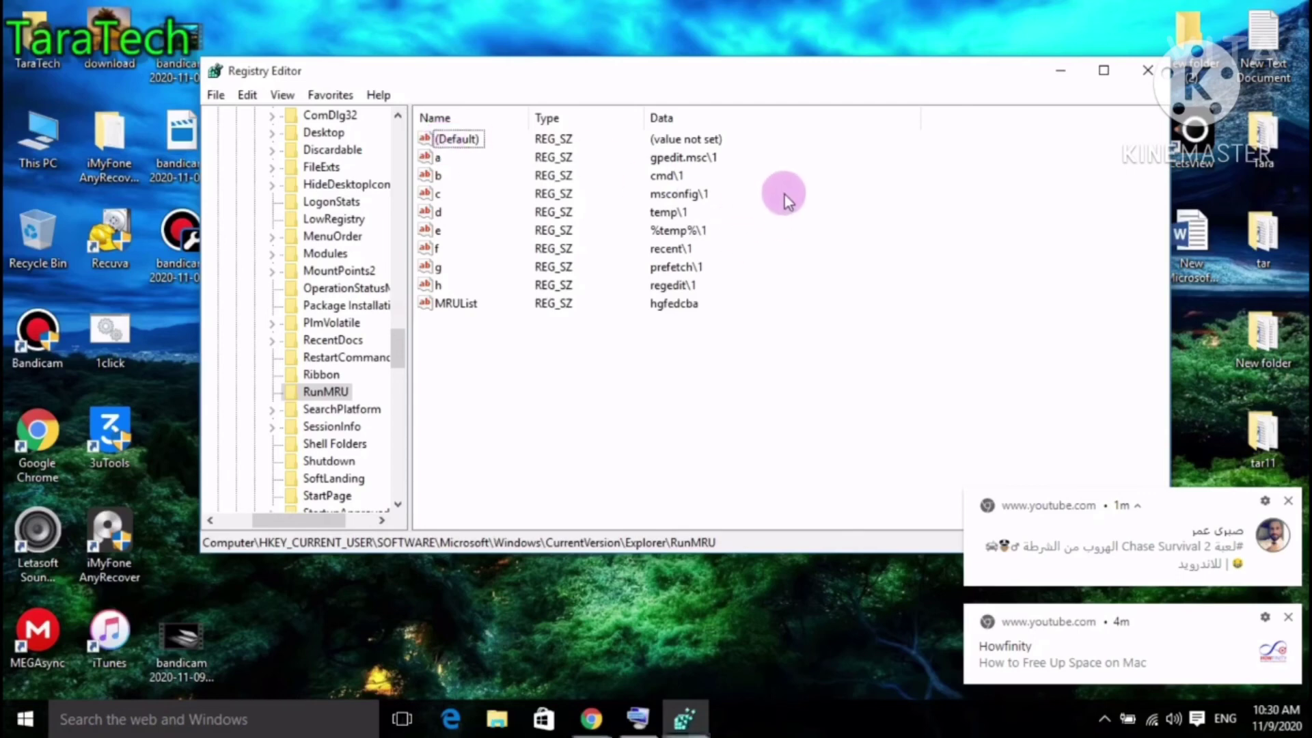
pyautogui.moveTo(778, 152); pyautogui.dragTo(443, 316)
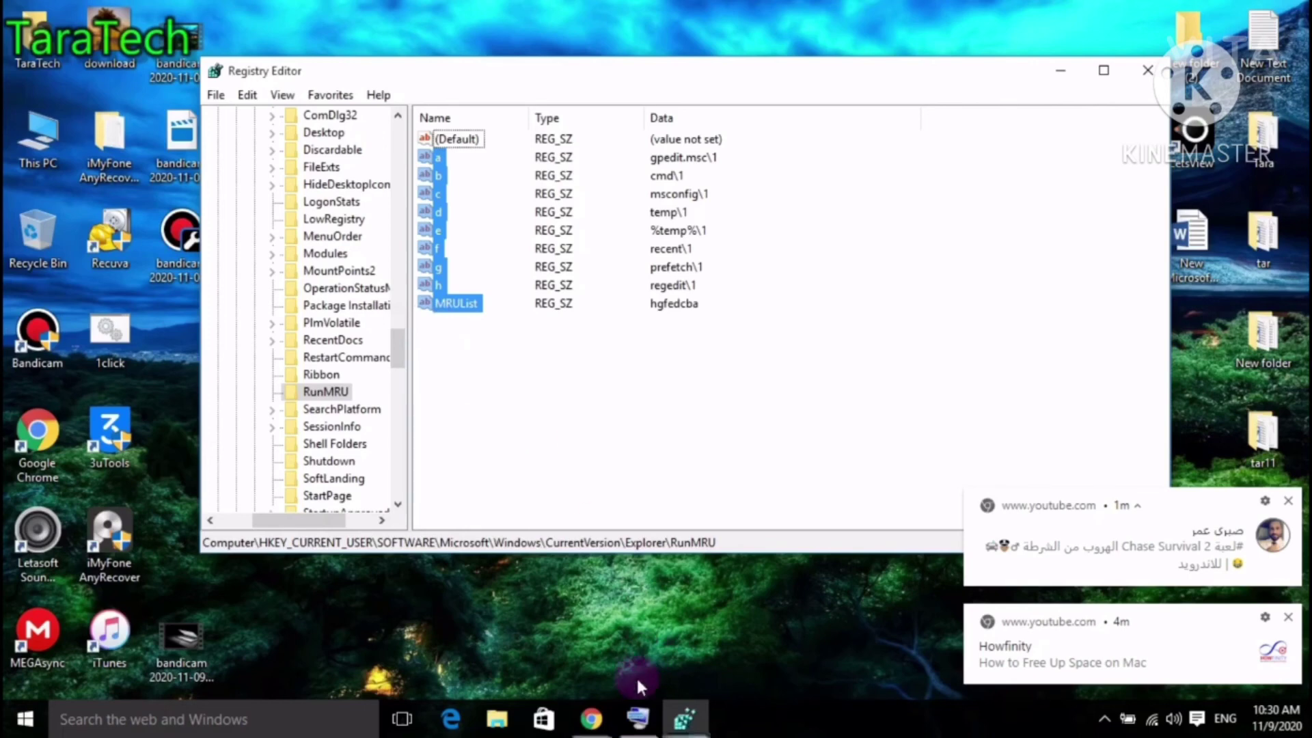
pyautogui.rightClick(445, 250)
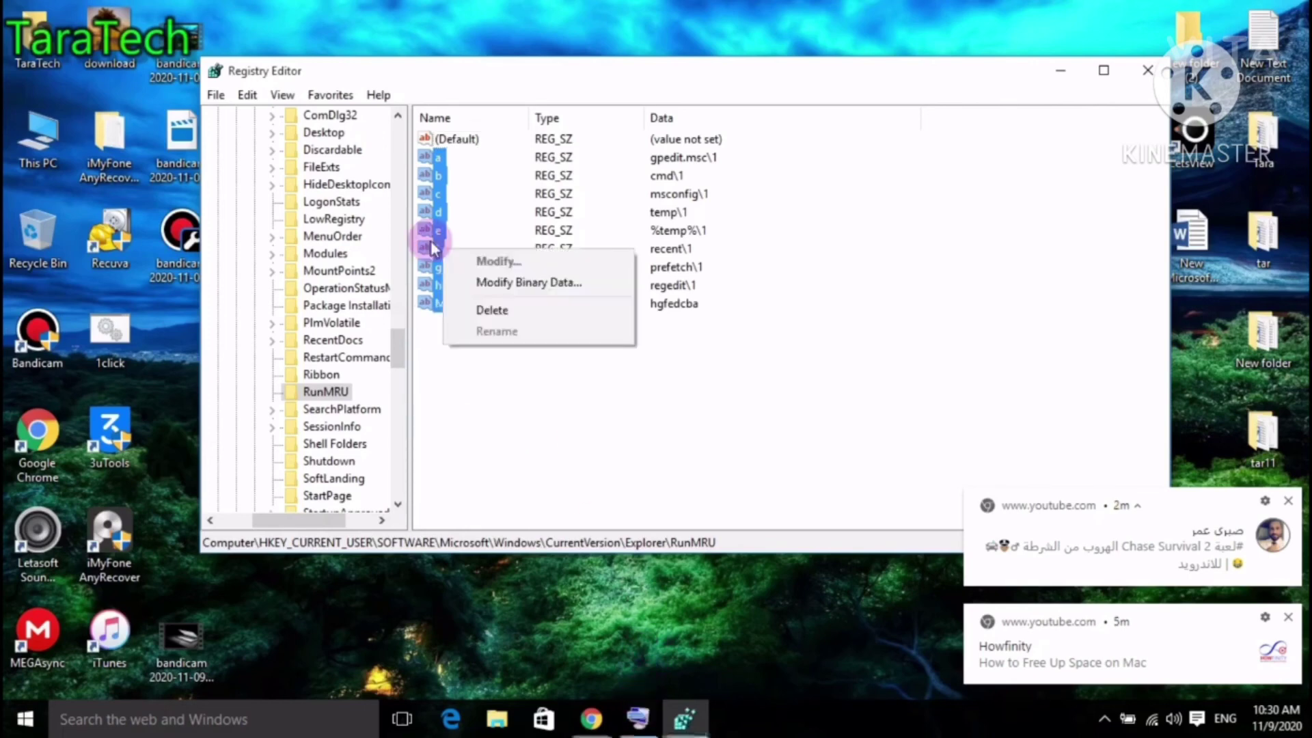
pyautogui.click(501, 312)
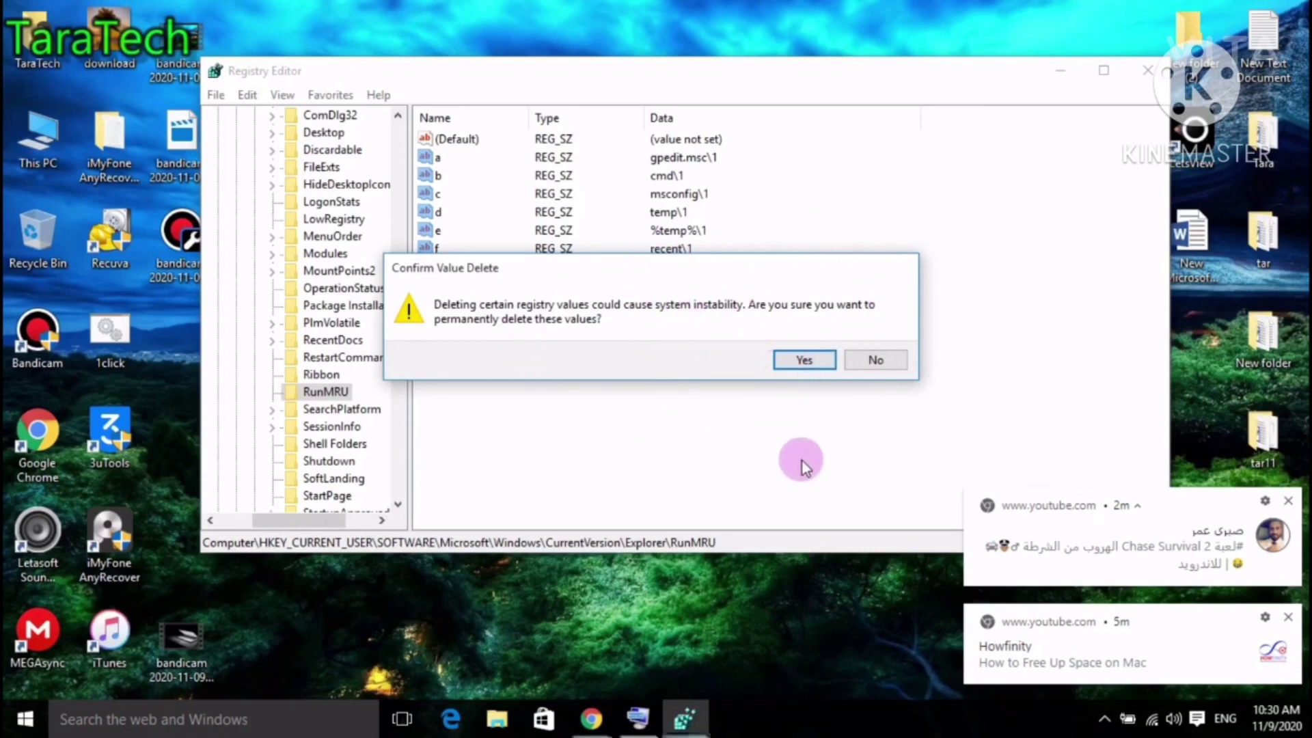
pyautogui.click(804, 362)
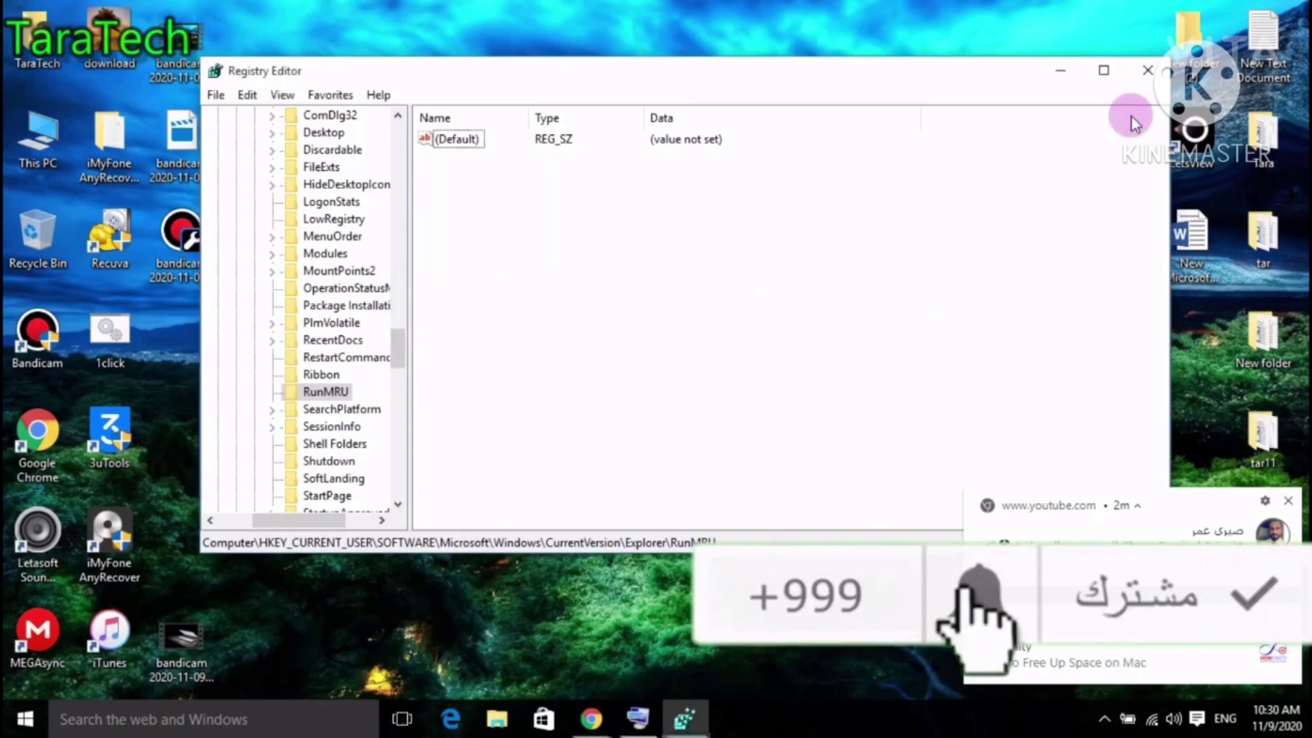
pyautogui.click(1148, 70)
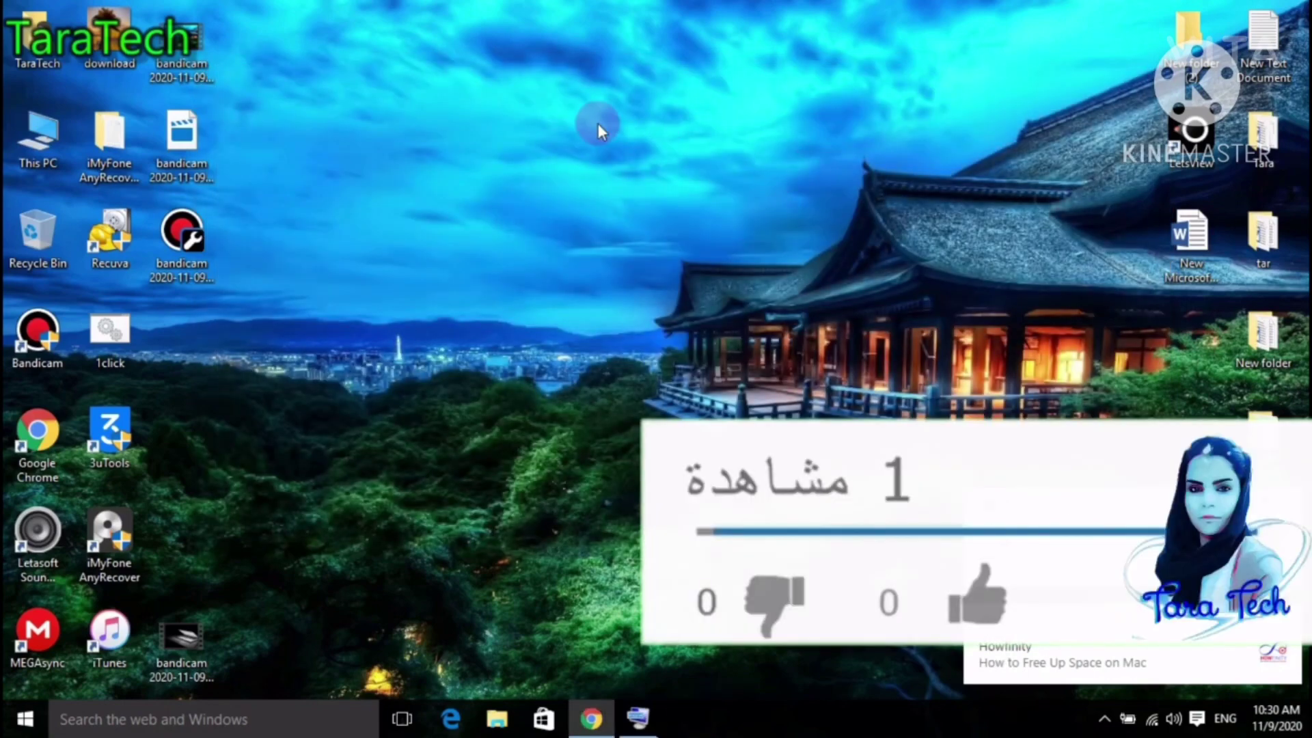